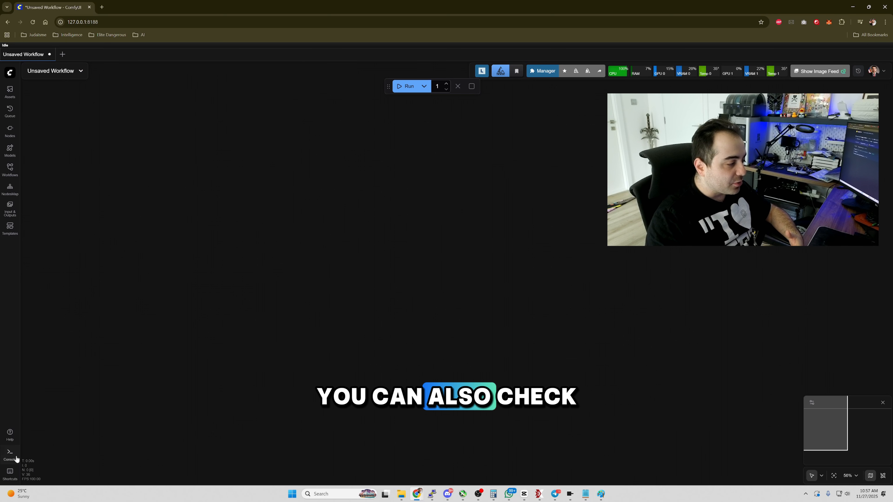
Open the console log, enlarge it to review the recent prompt executions, and close it again
click(16, 458)
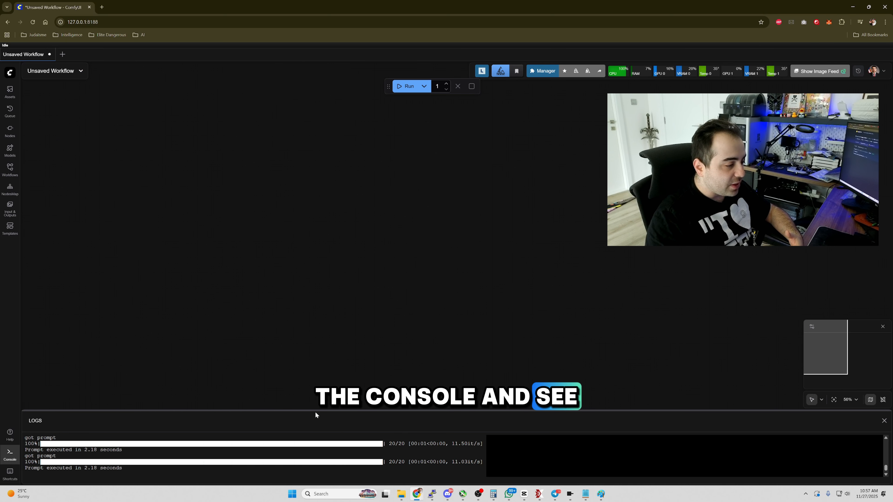
drag(315, 411, 315, 367)
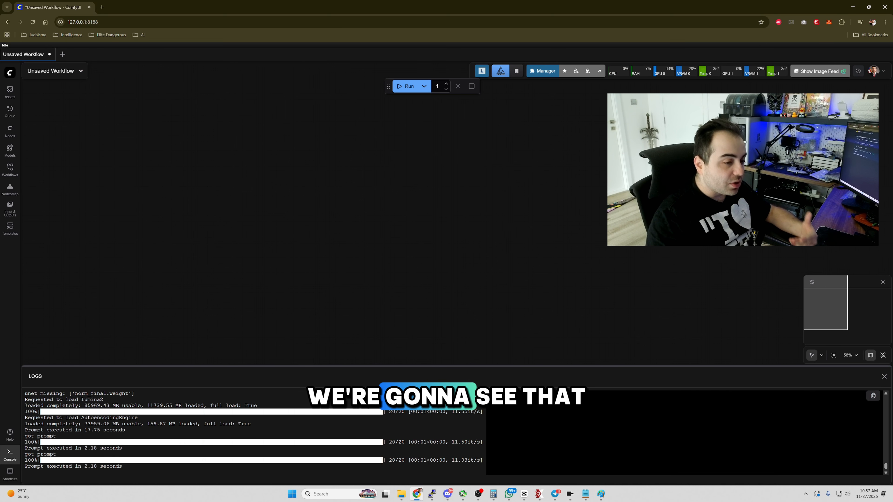
click(10, 454)
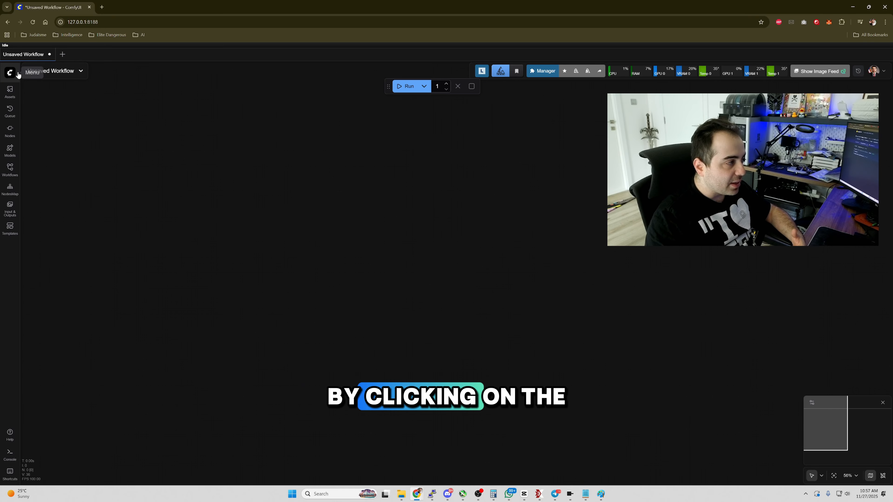
Open the application settings, look through the general options, and view the Link Render Mode choices under Lite Graph
click(9, 73)
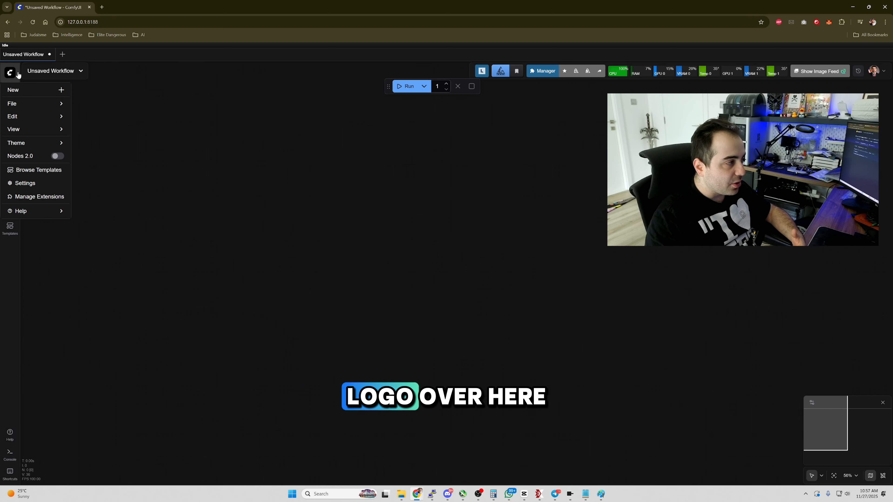
click(51, 184)
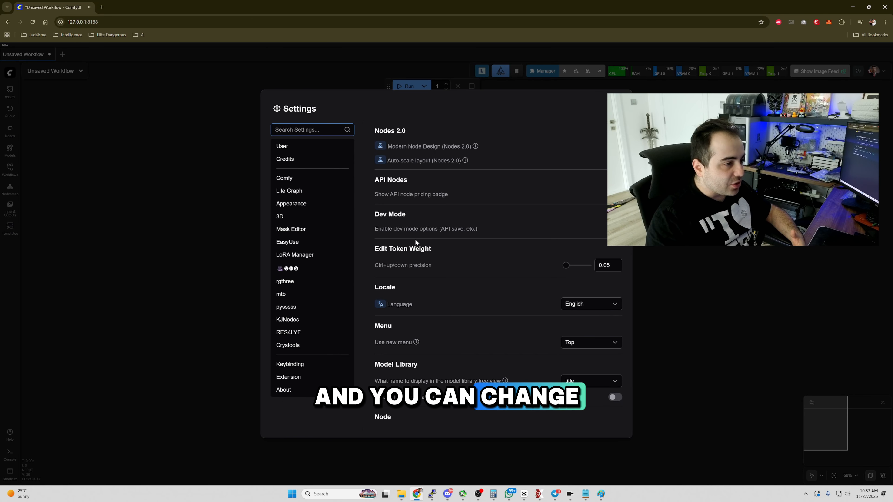
scroll(416, 305, down, 2)
scroll(426, 301, down, 3)
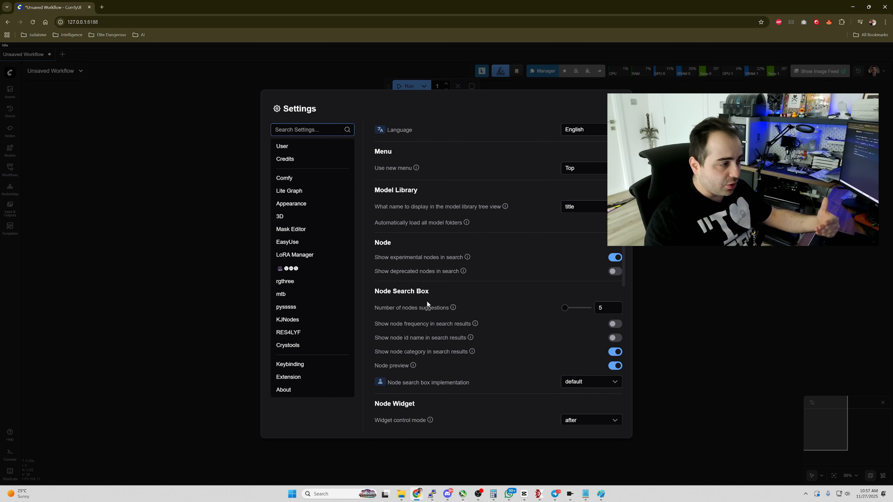
click(324, 191)
scroll(423, 341, down, 2)
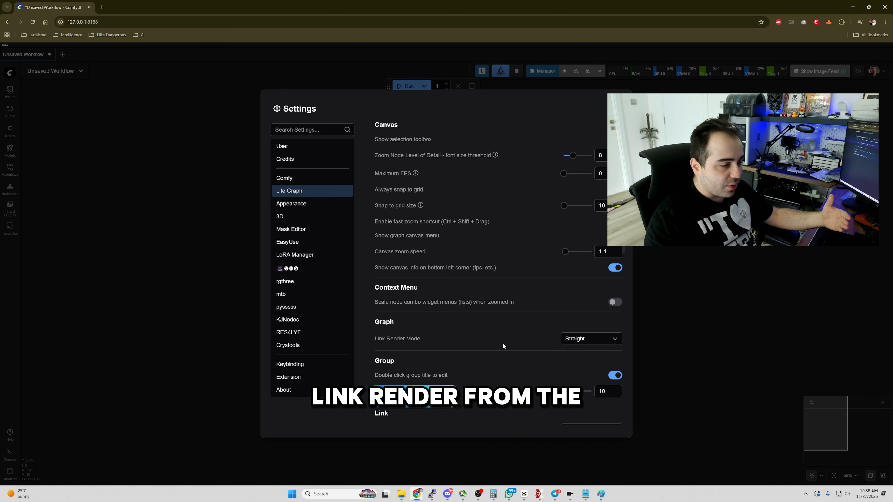
click(565, 340)
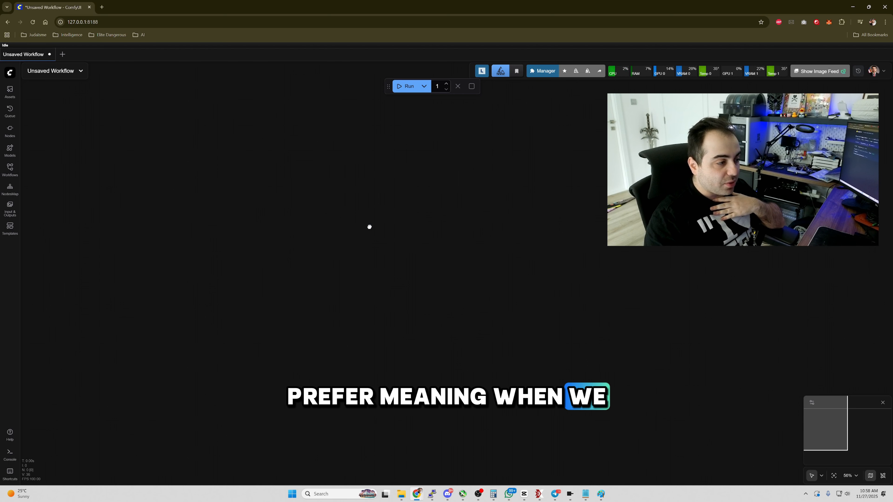
Add a VAE Decode node to the empty canvas and connect its image output to a Preview Image node
double_click(369, 227)
click(429, 223)
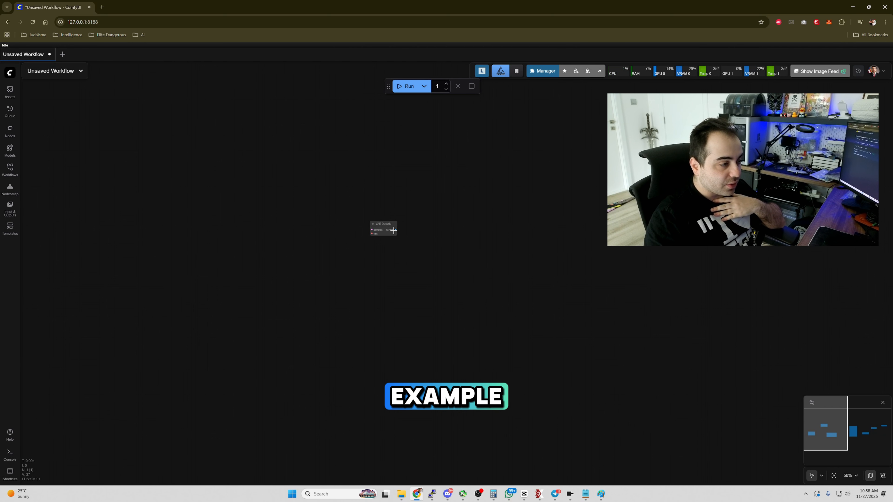
drag(496, 238, 483, 235)
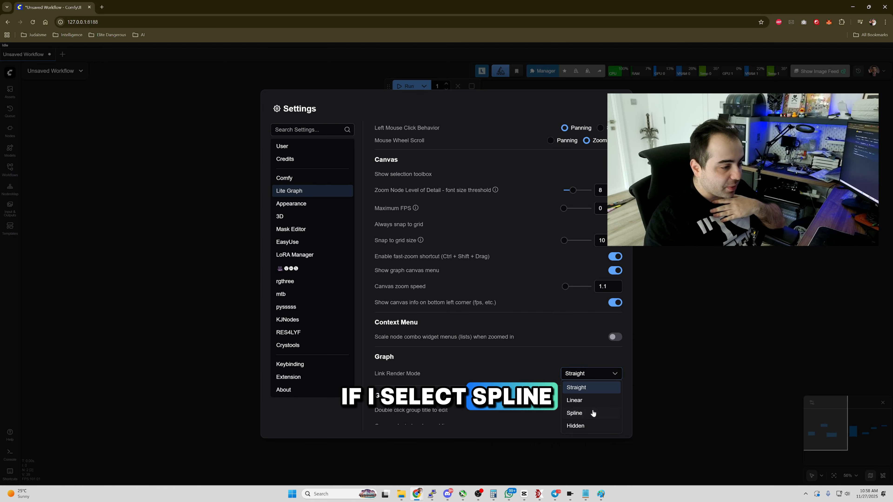
Set the Link Render Mode in the Lite Graph settings to Spline
click(592, 412)
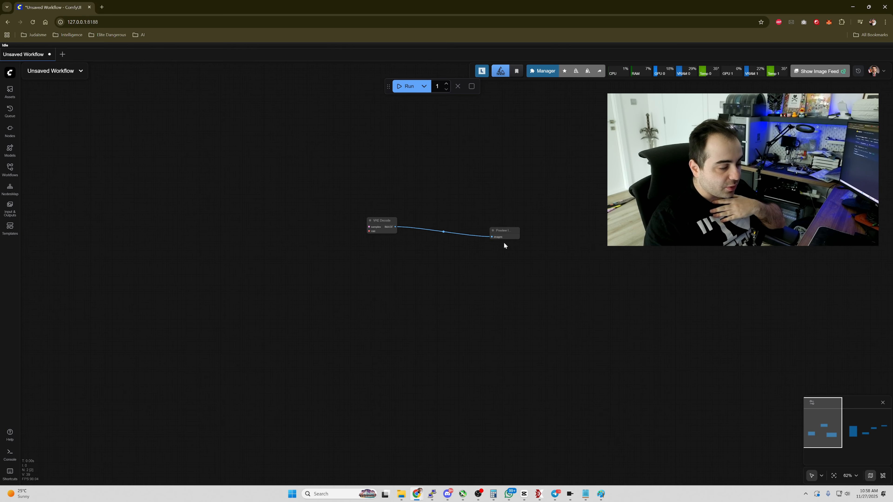
click(15, 78)
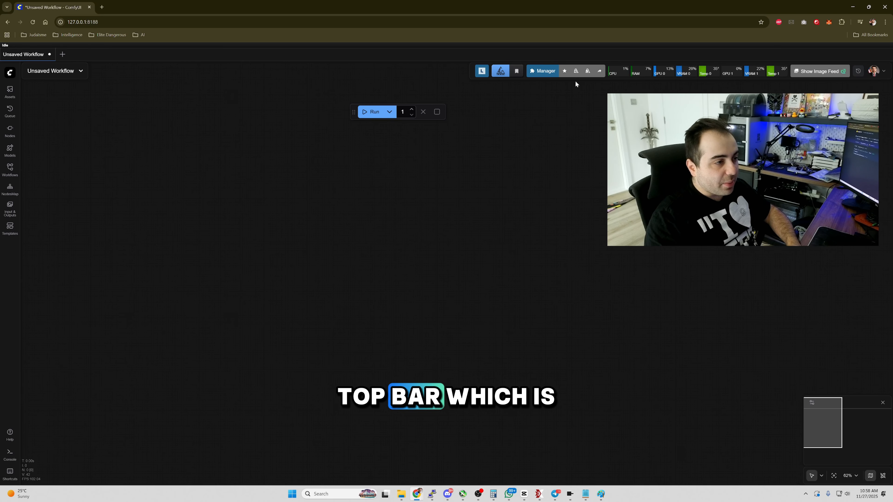
Open the ComfyUI Manager and view its Custom Nodes Manager
click(544, 75)
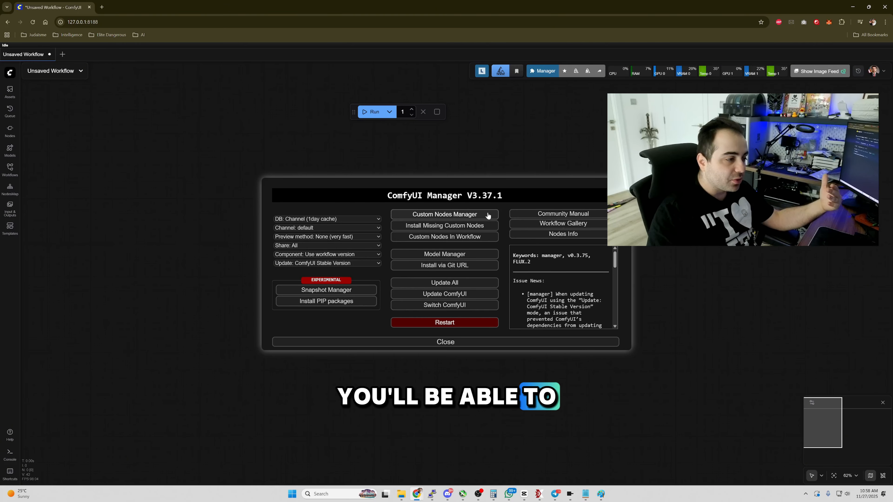
click(431, 215)
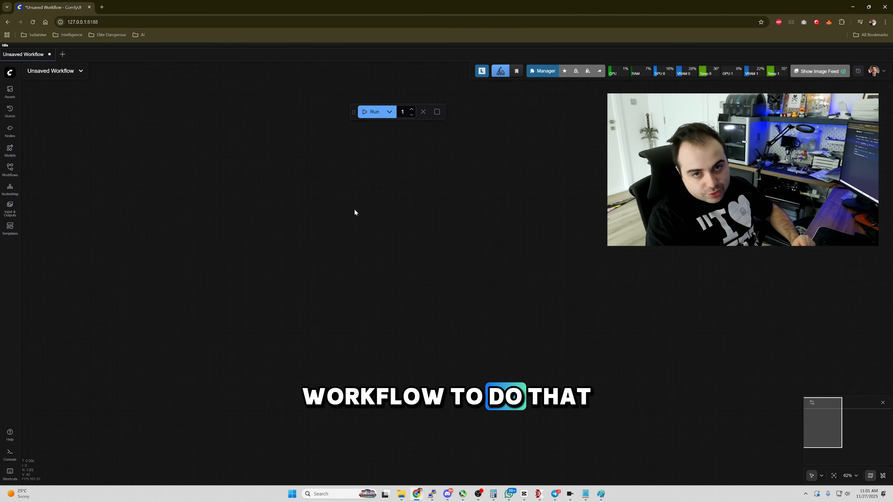
Add a Load Diffusion Model node to the empty canvas by searching for "load diff"
double_click(311, 217)
text(loa)
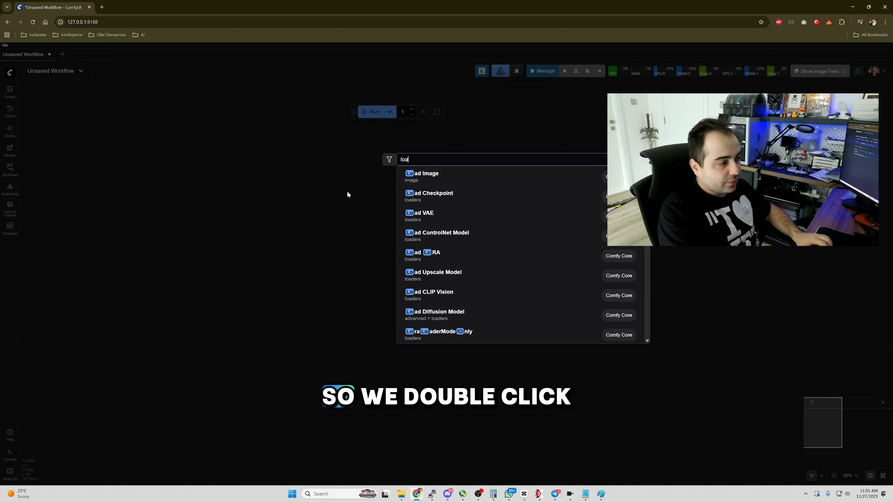
text(d diff)
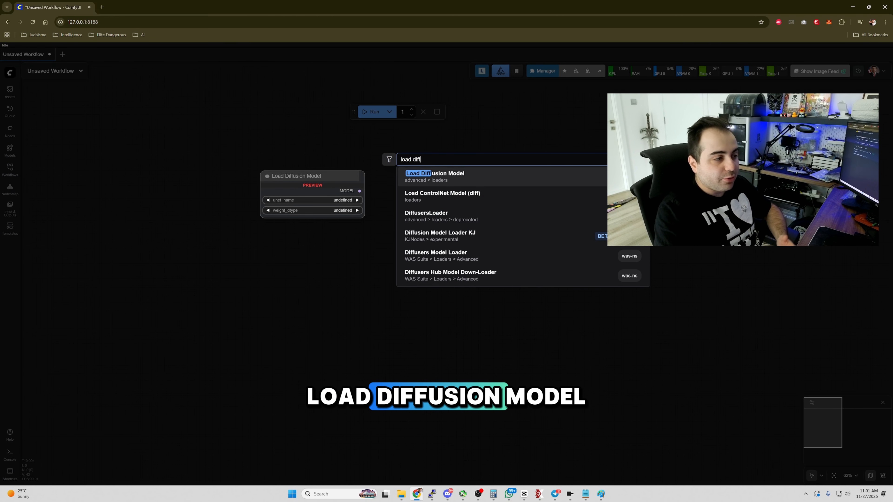
key(Return)
scroll(269, 239, up, 6)
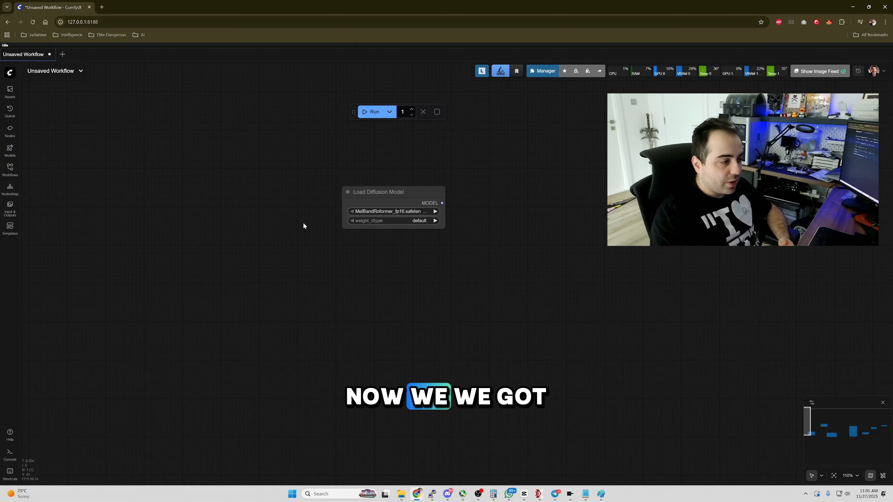
drag(328, 234, 293, 176)
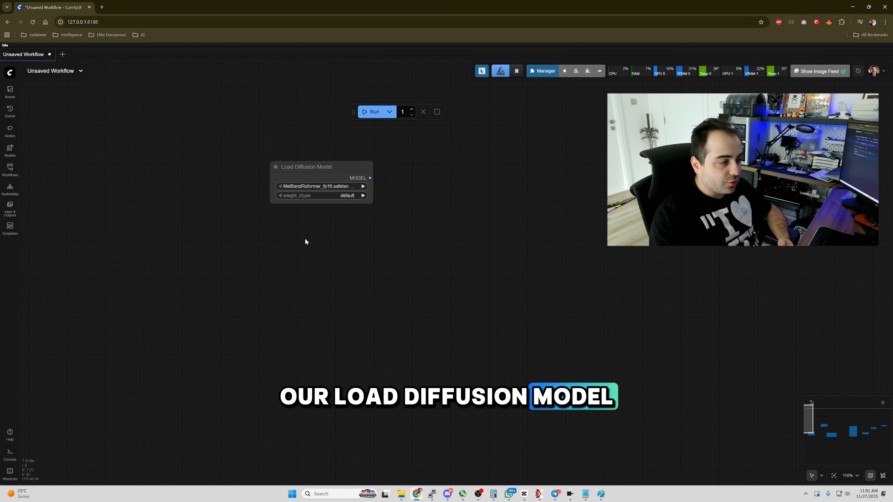
Add a Load CLIP node below the Load Diffusion Model node
double_click(275, 228)
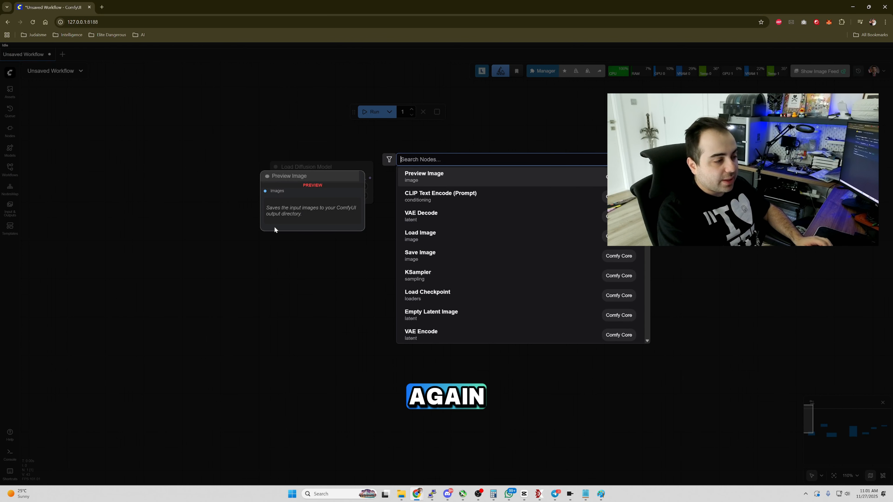
text(loa)
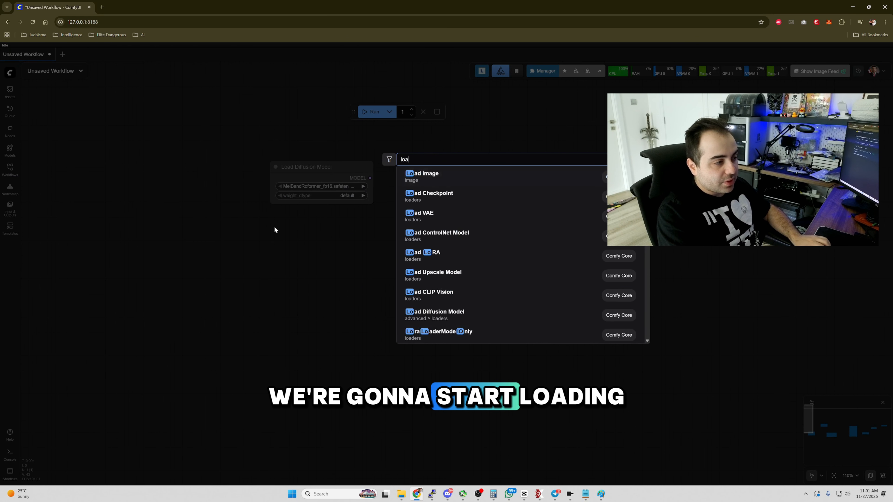
text(d clip)
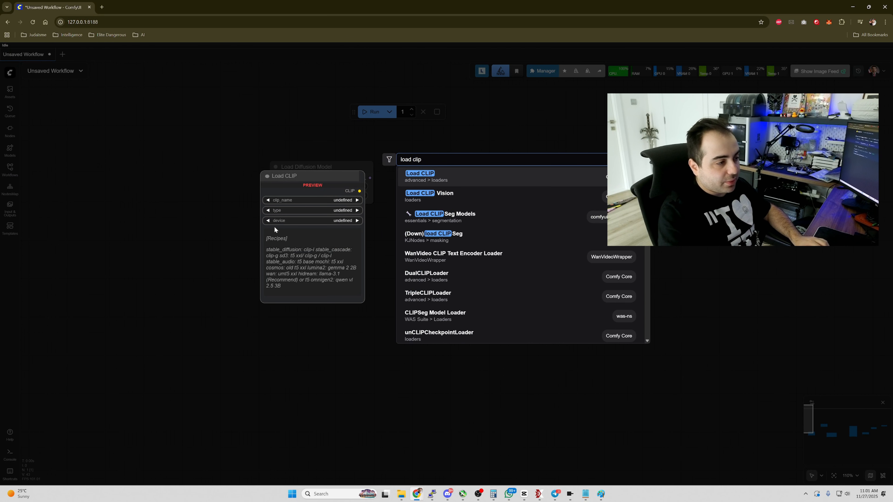
key(Return)
Add a Load VAE node below the Load CLIP node
double_click(315, 333)
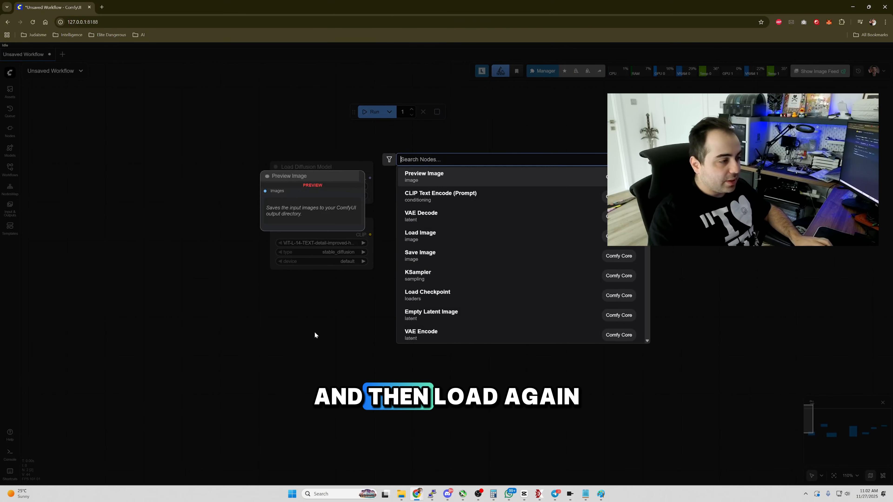
text(load)
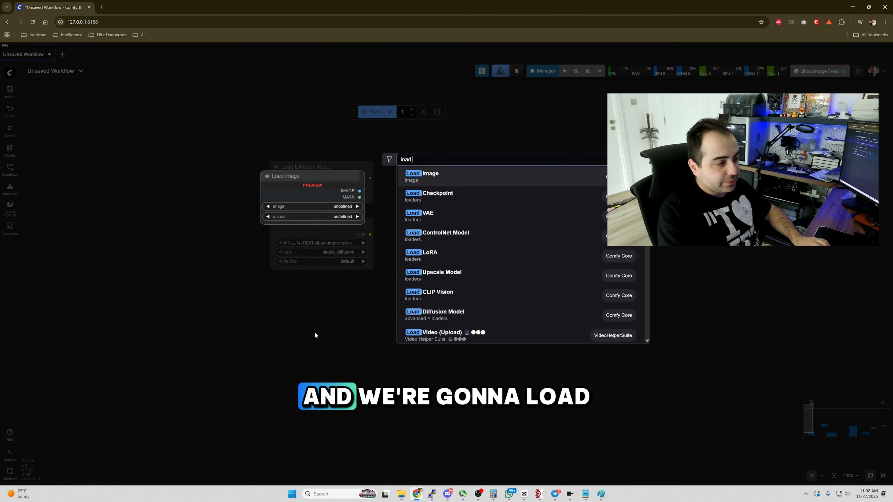
key(Down)
key(Down)
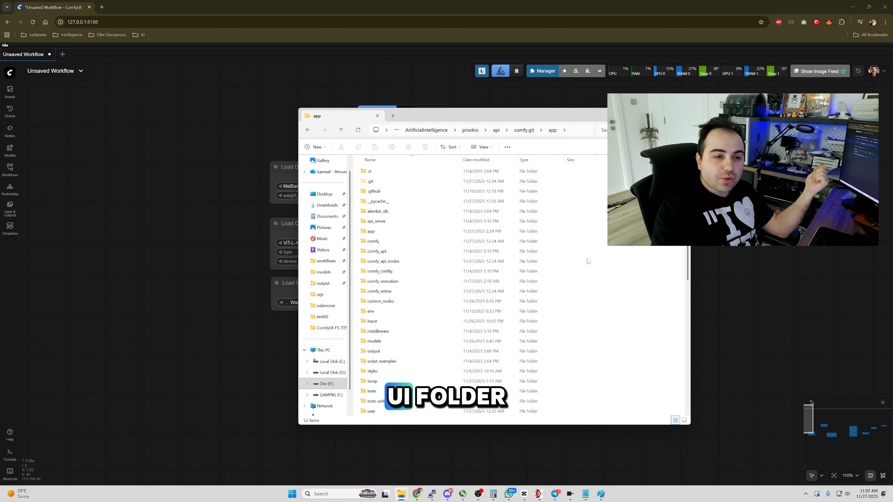
In File Explorer, open ComfyUI's models folder, locate the vae subfolder, and move the window clear of the nodes
double_click(386, 341)
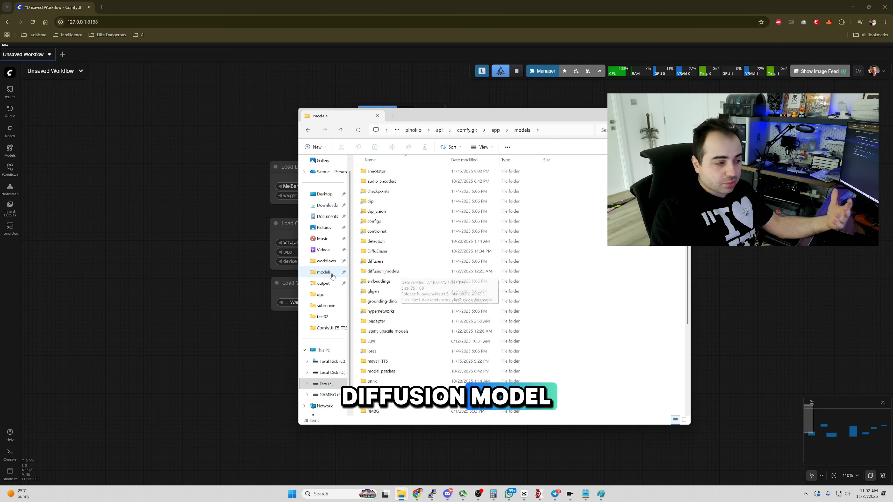
scroll(396, 302, down, 2)
scroll(392, 327, down, 3)
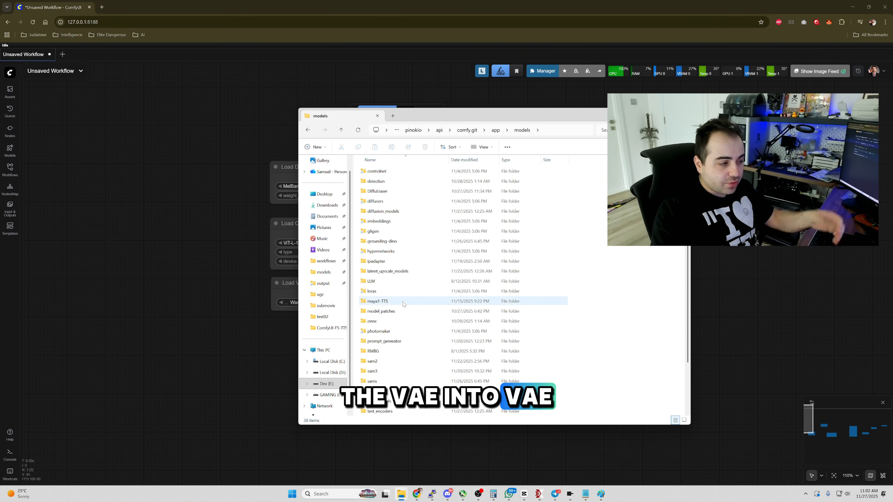
click(373, 392)
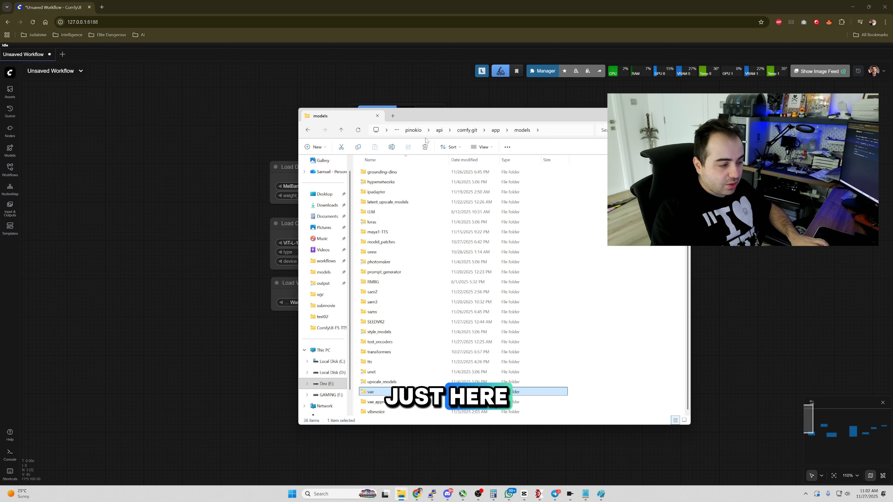
drag(435, 120, 566, 134)
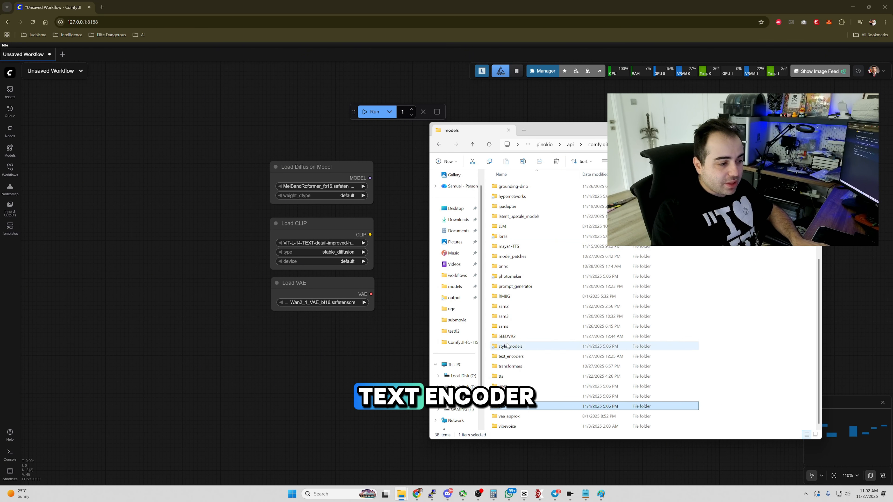
Inspect the text_encoders and clip folders inside the models folder, then return to the ComfyUI workflow
double_click(522, 355)
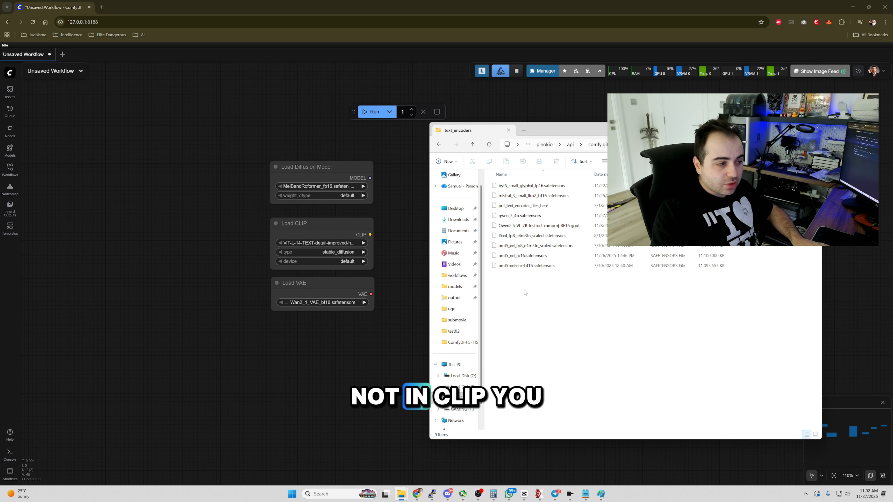
key(alt+Left)
click(507, 216)
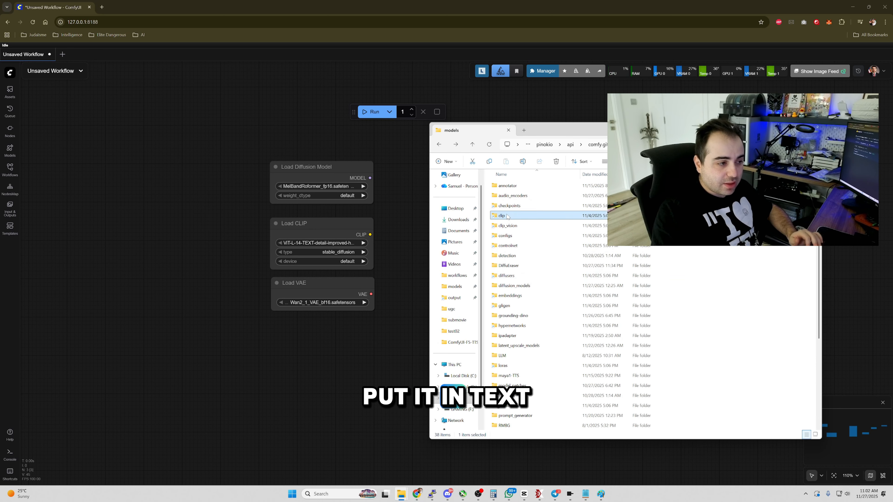
double_click(508, 216)
click(407, 222)
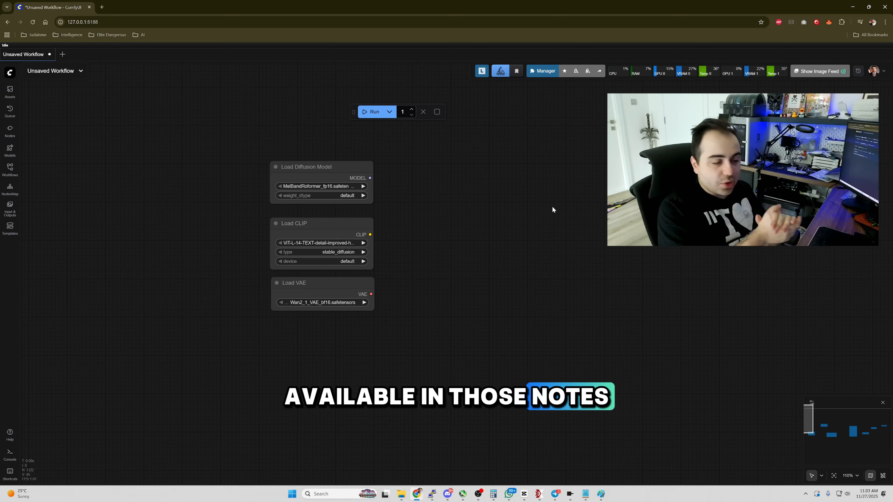
Set the Load Diffusion Model node's model to z_image_turbo_bf16.safetensors
scroll(372, 182, up, 4)
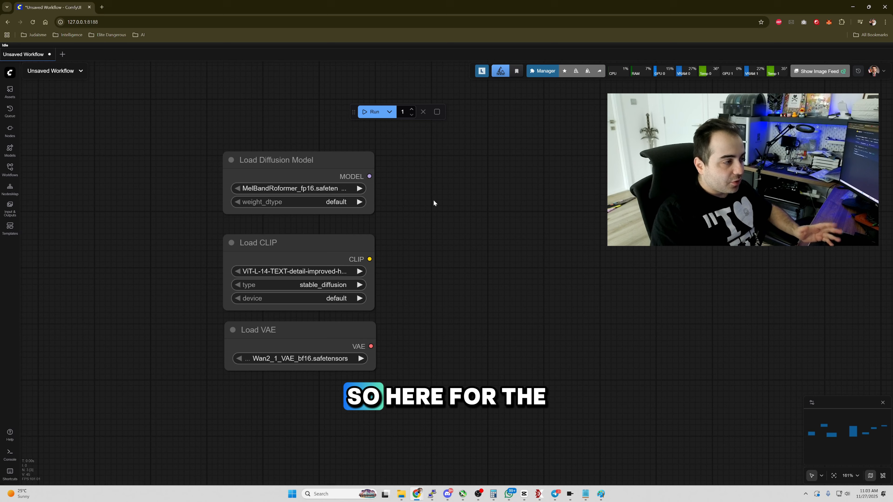
click(348, 186)
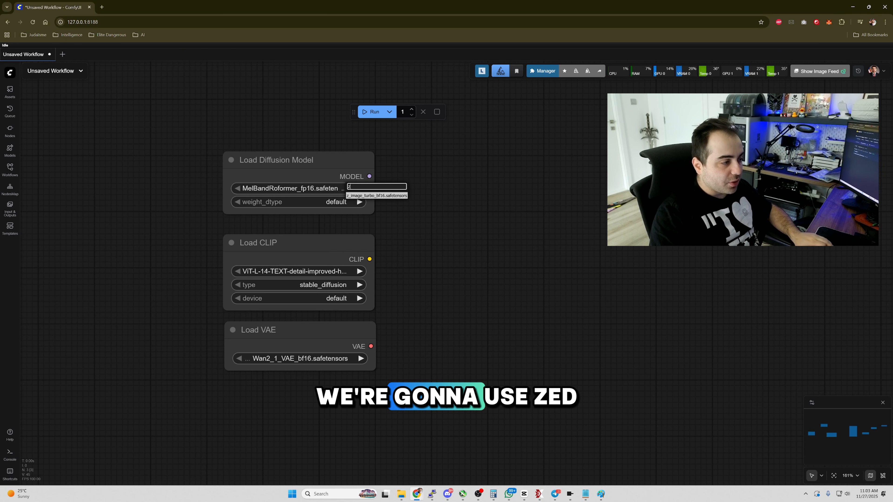
click(373, 200)
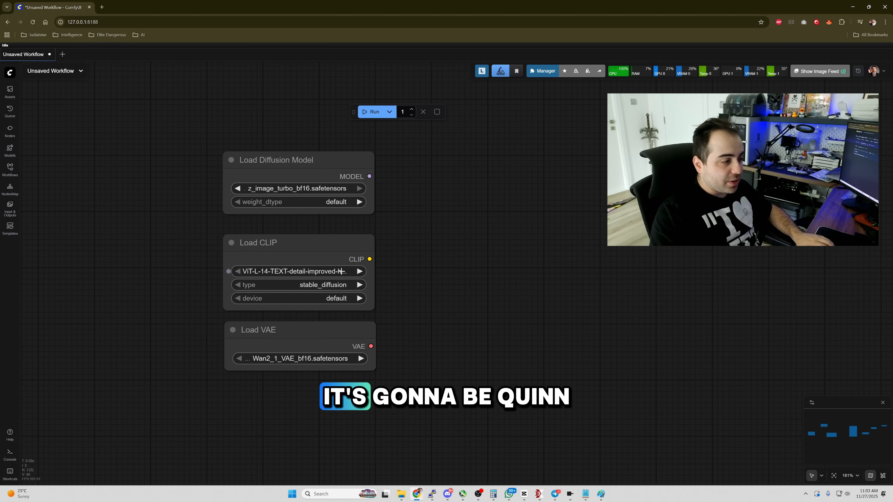
Set the Load CLIP node's clip name to qwen_3_4b.safetensors
click(348, 271)
text(qw)
key(Escape)
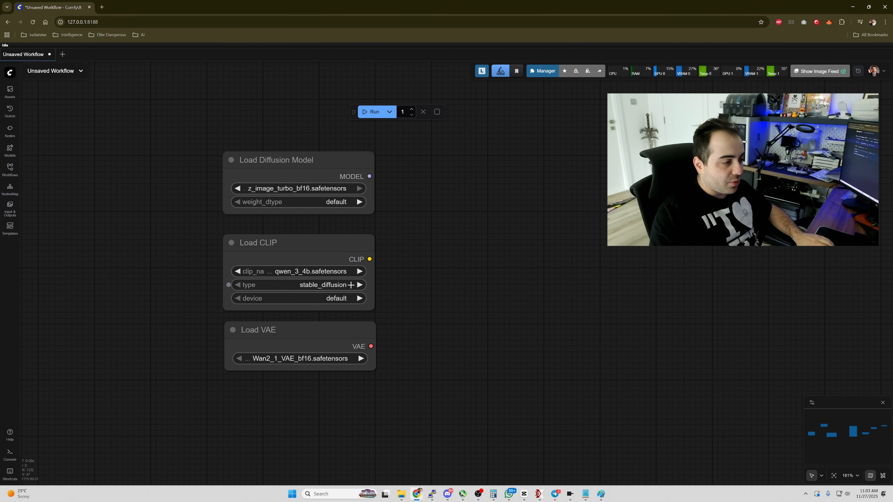
Set the Load CLIP node's type to qwen_image and the Load VAE node's VAE to z-image-vae.safetensors
click(351, 285)
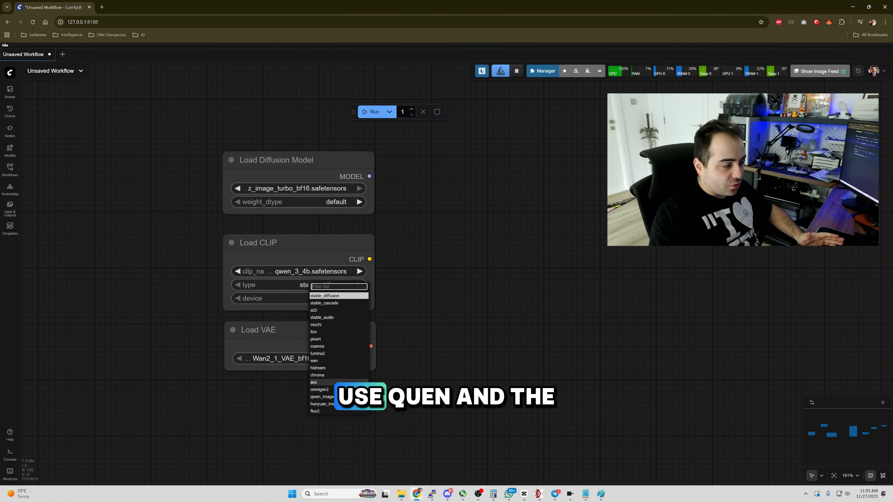
click(321, 397)
click(334, 359)
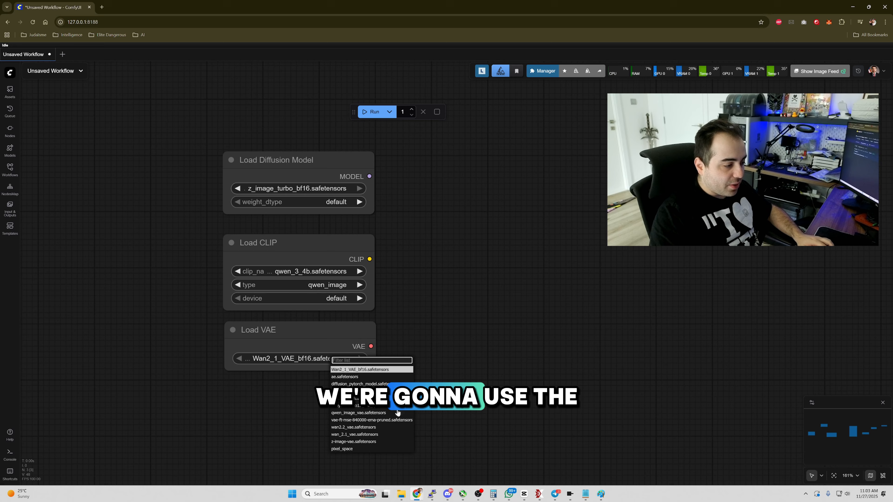
click(383, 441)
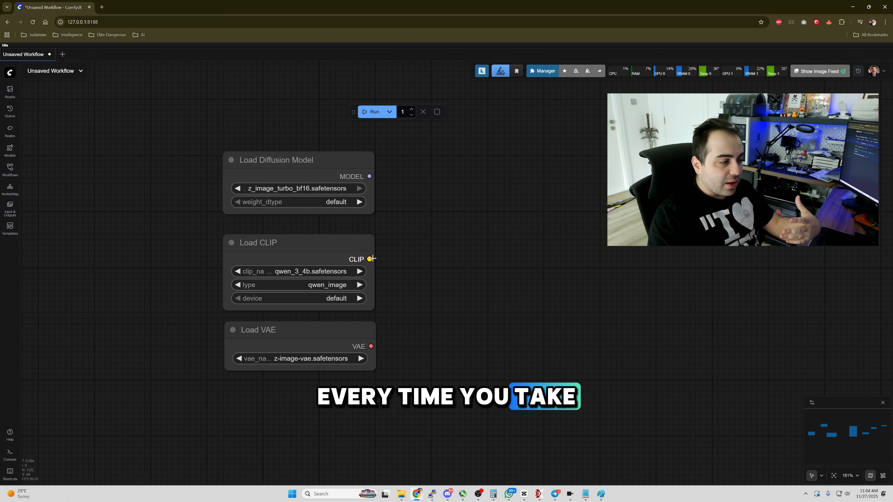
Add a CLIP Text Encode (Prompt) node linked to the Load CLIP node's CLIP output
drag(370, 259, 372, 259)
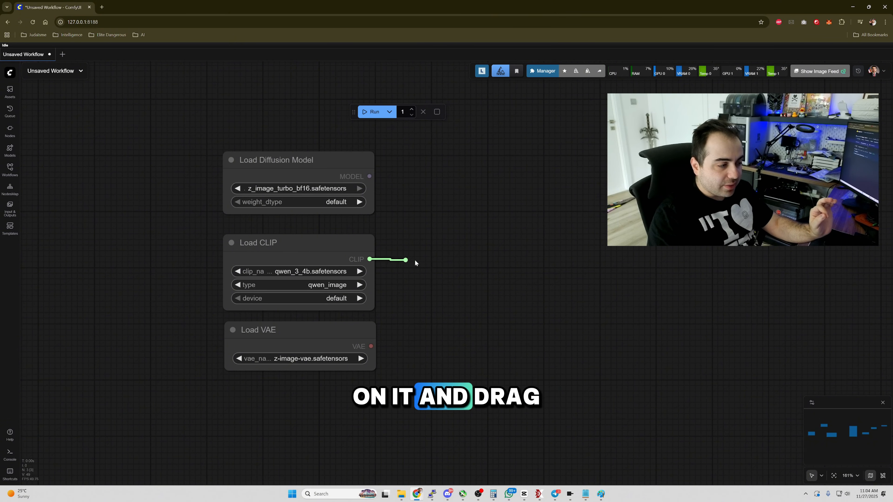
drag(546, 259, 562, 260)
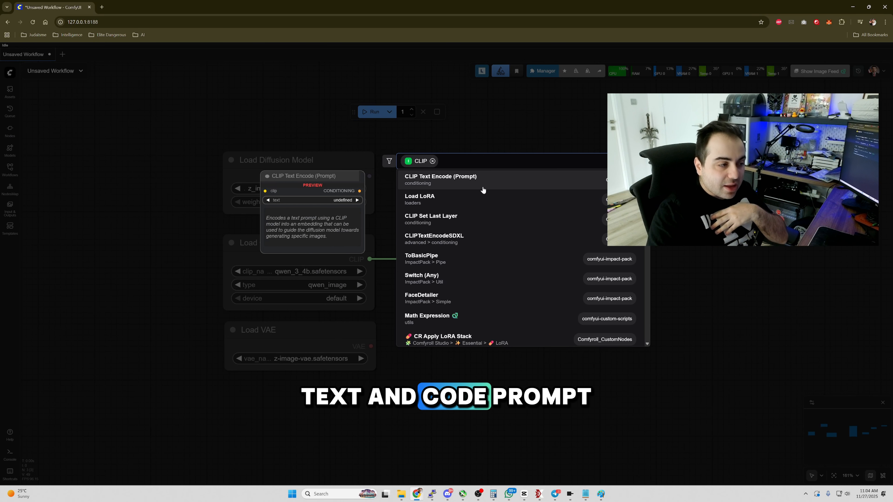
click(463, 182)
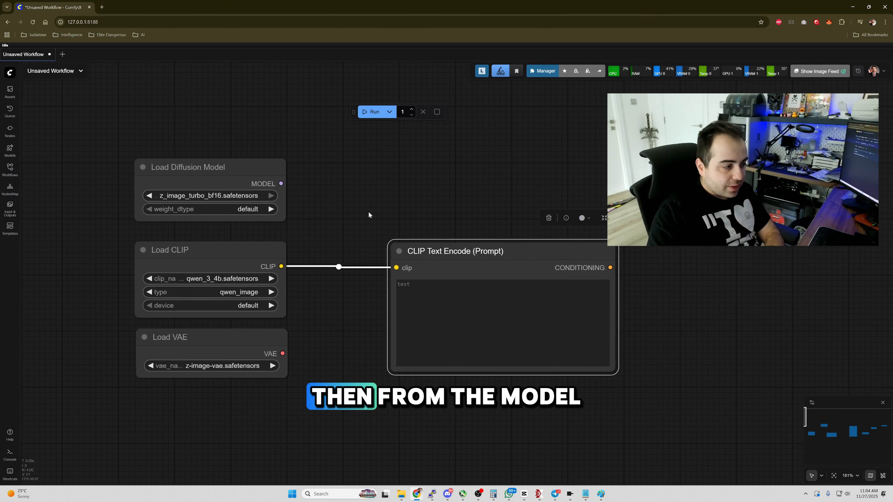
Add a KSampler (Advanced) node linked to the Load Diffusion Model node's MODEL output, beyond the prompt node
drag(281, 184, 596, 193)
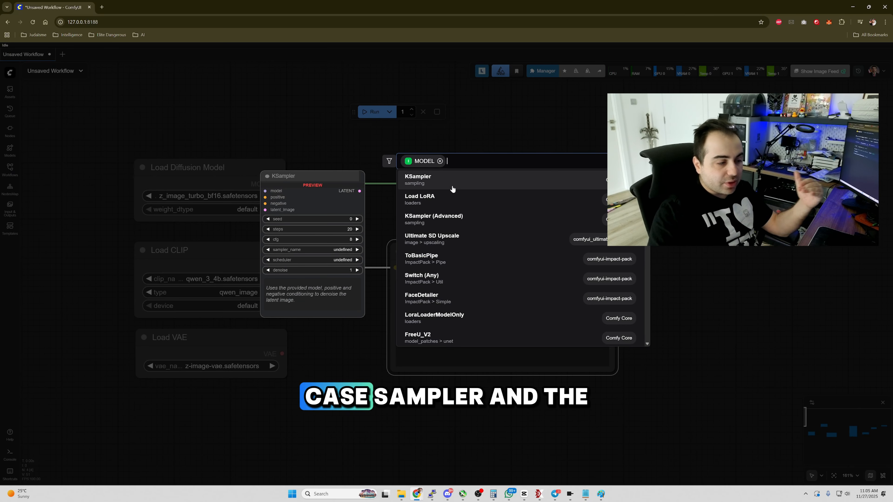
click(458, 220)
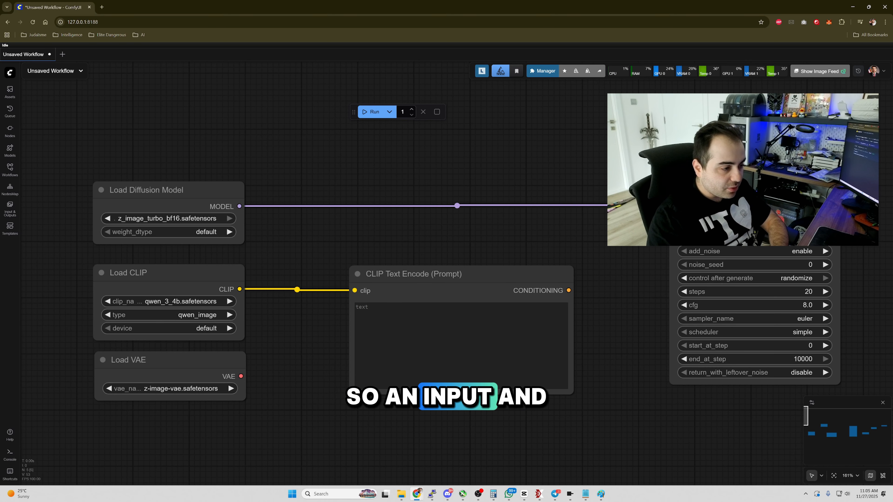
drag(612, 235, 550, 233)
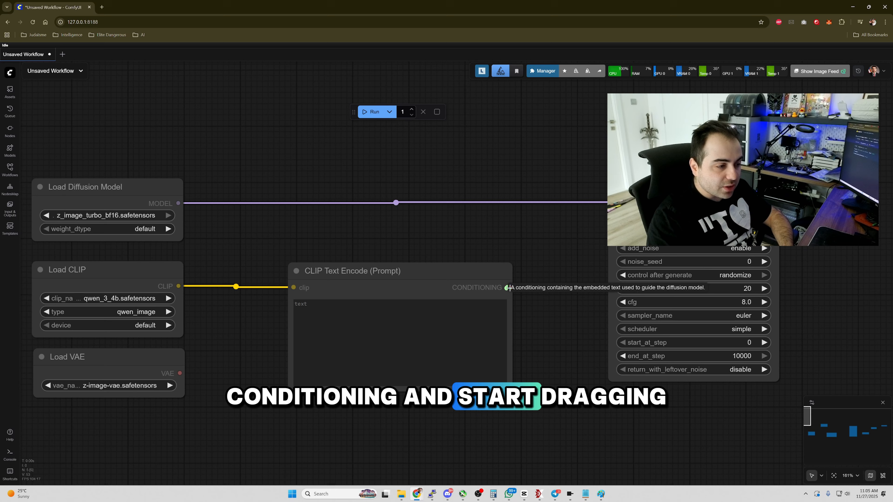
Connect the prompt node's CONDITIONING output to both the positive and negative inputs of the KSampler (Advanced) node
drag(506, 288, 408, 289)
drag(612, 235, 453, 265)
drag(564, 272, 537, 398)
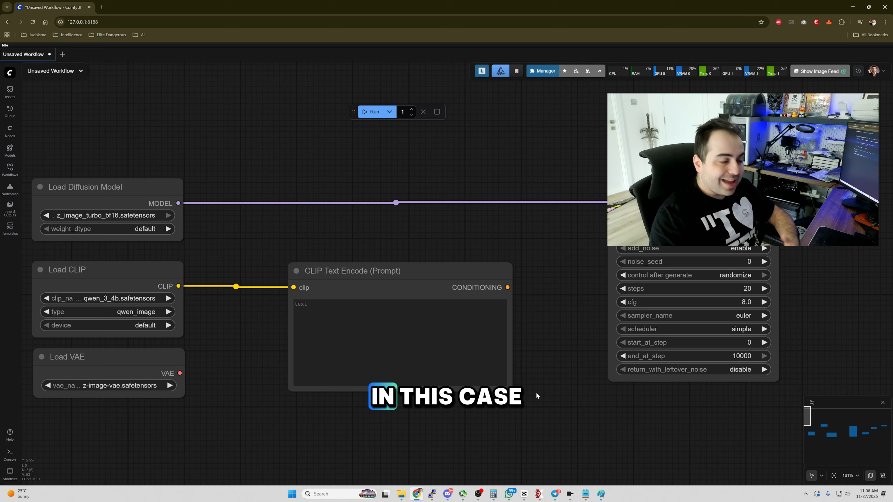
drag(507, 288, 615, 224)
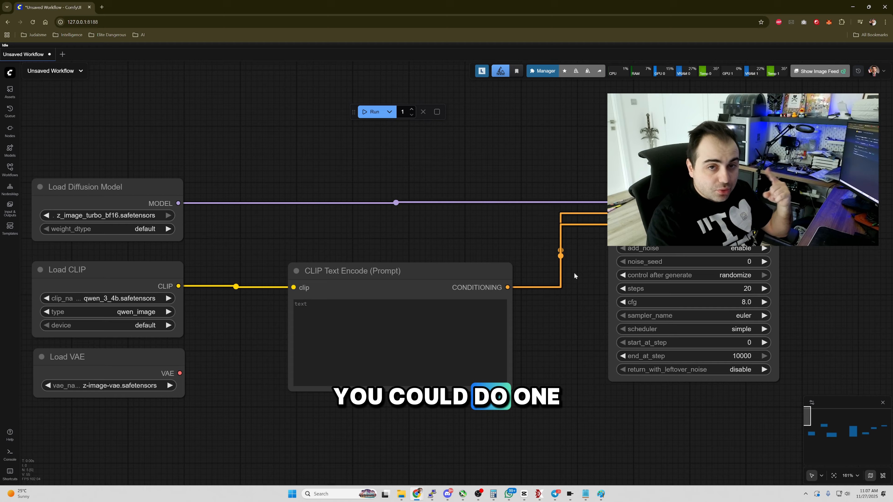
Duplicate the CLIP Text Encode node below the original, link it to Load CLIP, and connect its CONDITIONING output to the sampler's negative input
drag(576, 302, 582, 225)
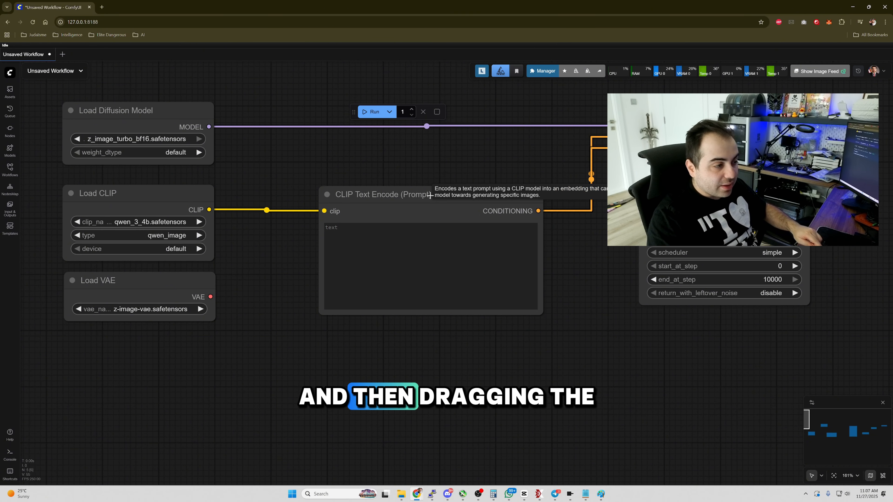
drag(429, 195, 428, 340)
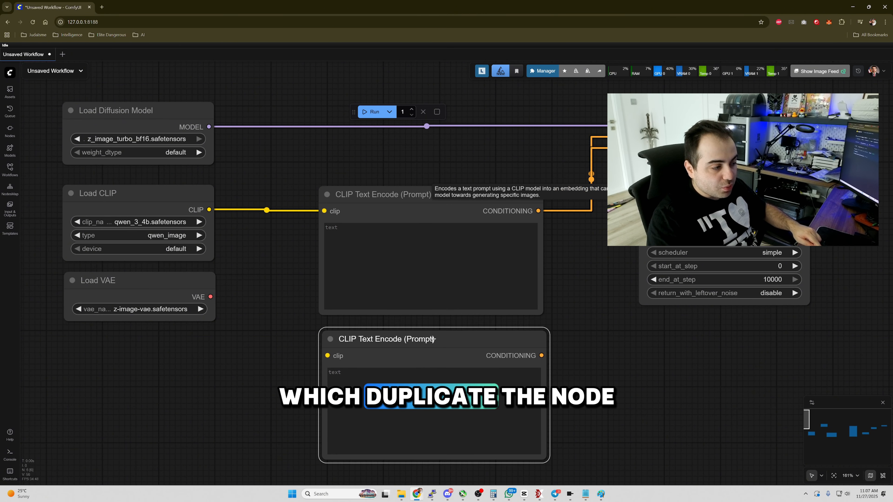
click(292, 284)
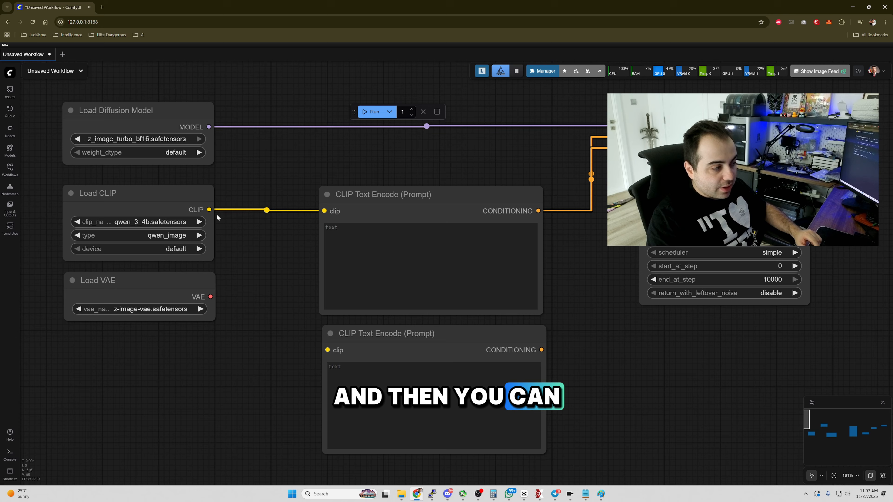
drag(209, 210, 327, 350)
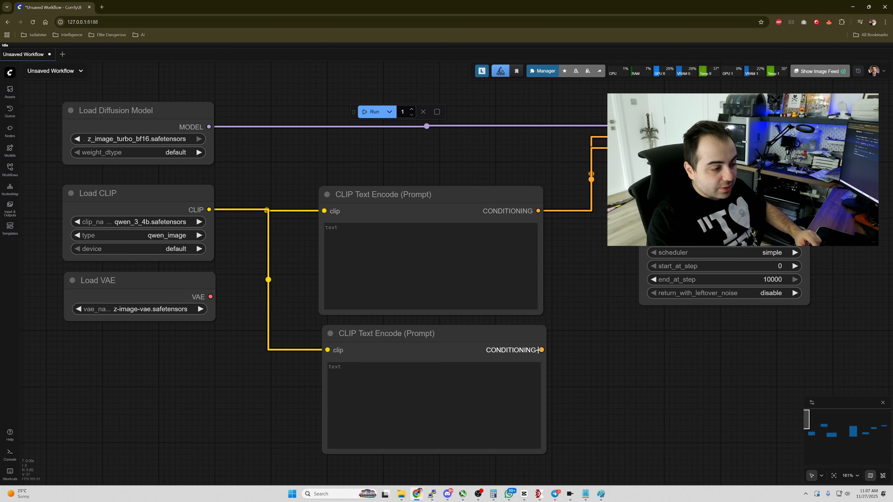
drag(538, 350, 615, 147)
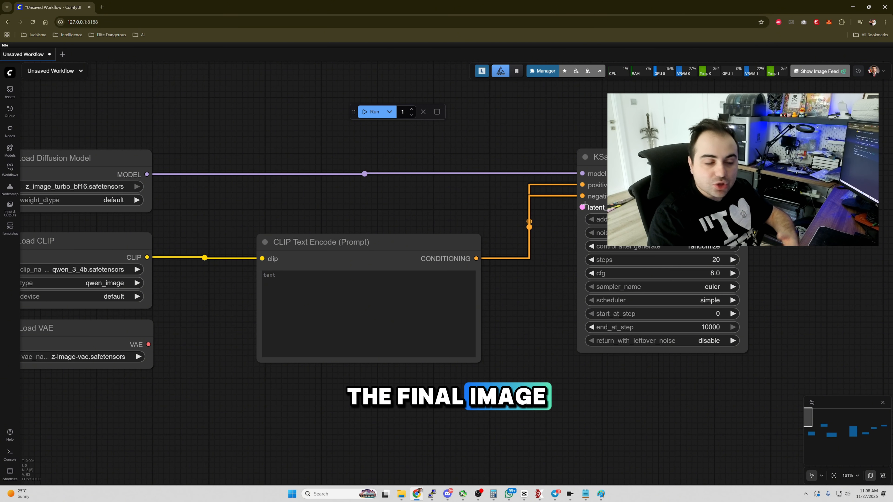
Add an Empty Latent Image node linked to the KSampler's latent_image input and place it below the prompt node
drag(583, 206, 502, 408)
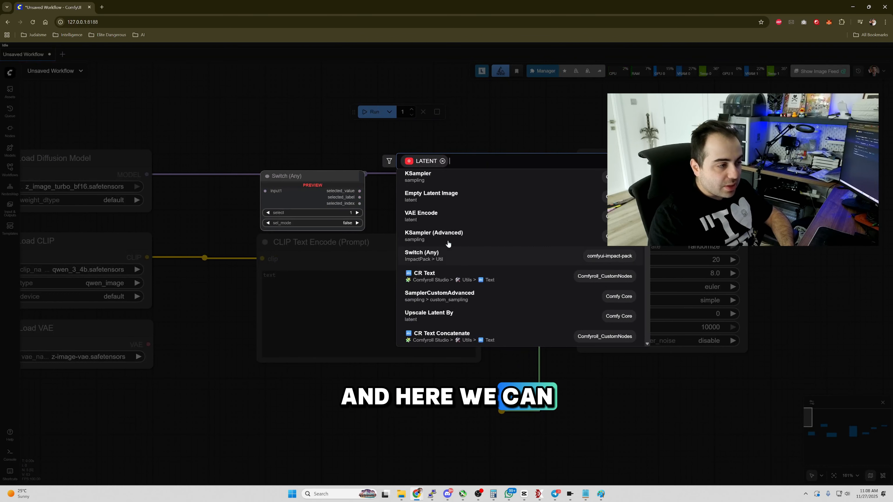
click(427, 198)
drag(420, 401, 391, 398)
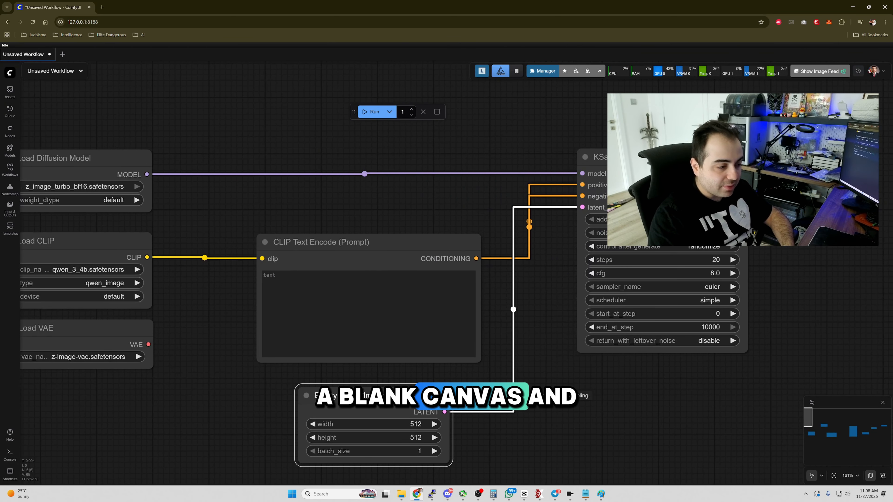
Open the Empty Latent Image node's width value for editing
drag(596, 376, 617, 301)
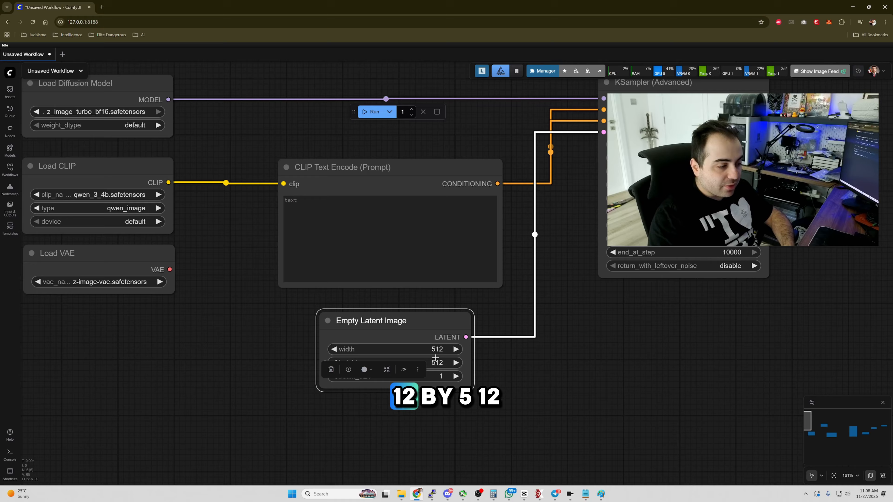
drag(631, 366, 688, 298)
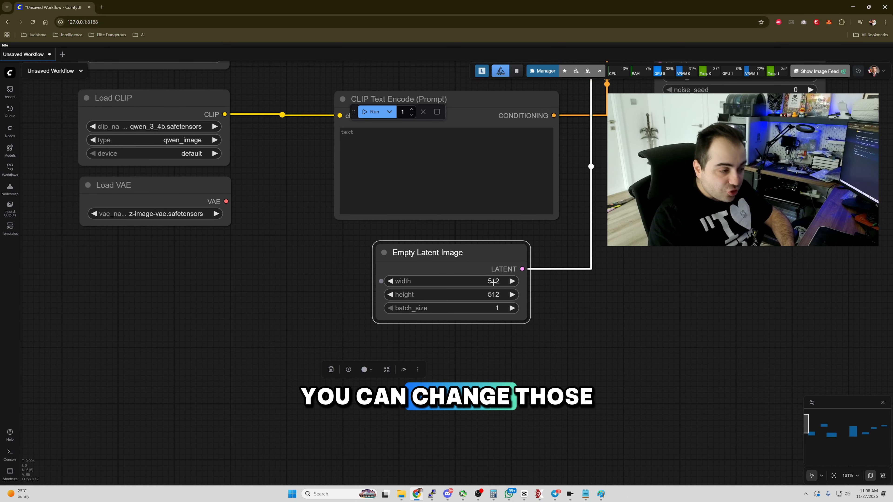
click(492, 282)
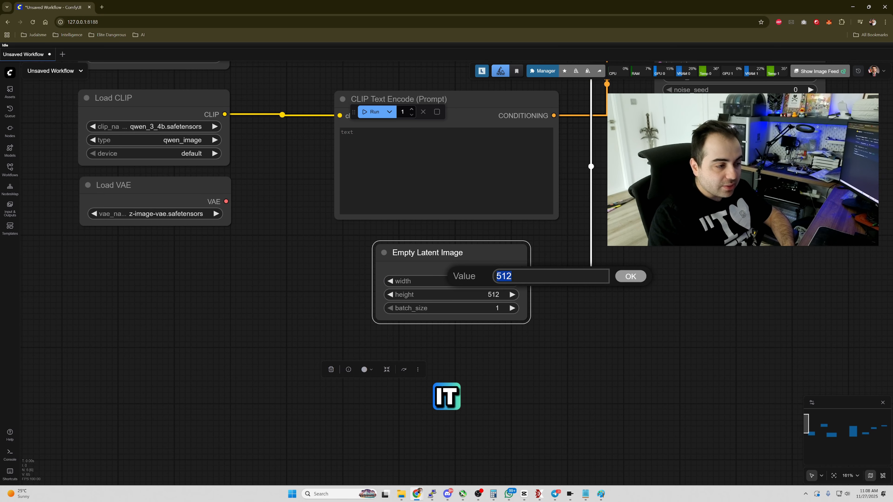
click(572, 389)
Add a VAE Decode node linked to the KSampler (Advanced) node's LATENT output and place it beyond the sampler
drag(623, 375, 559, 407)
scroll(534, 403, down, 2)
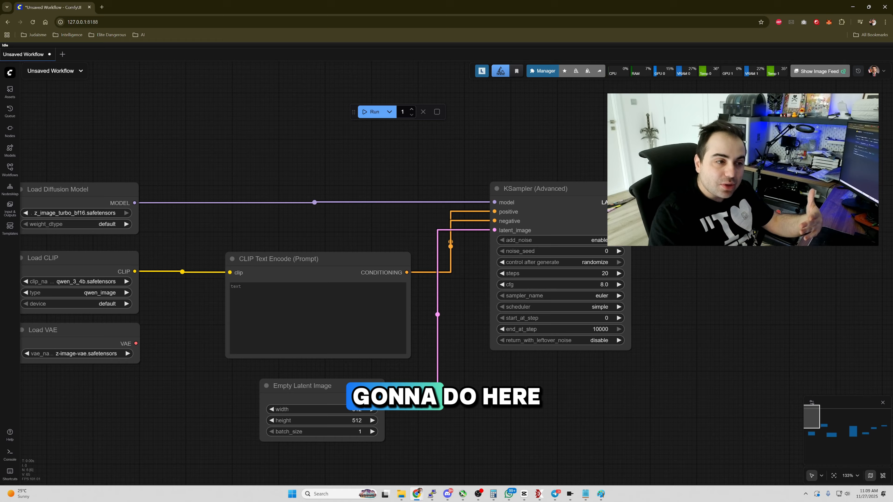
drag(626, 202, 682, 202)
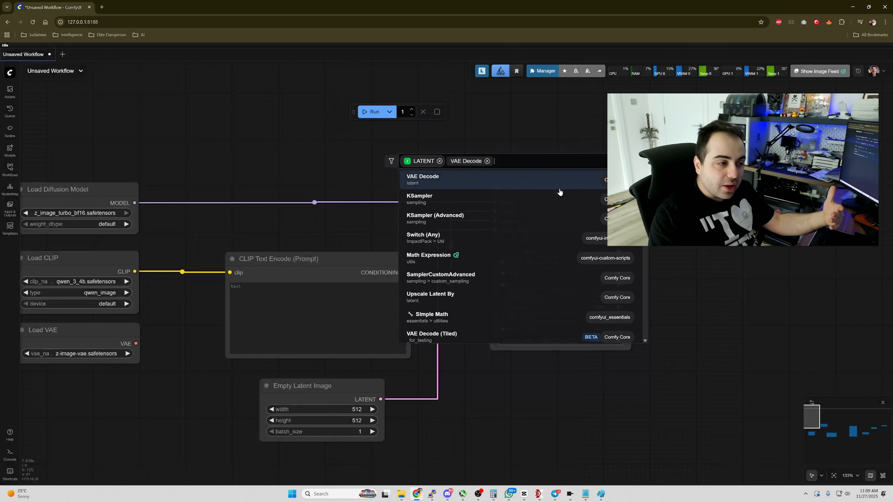
click(524, 218)
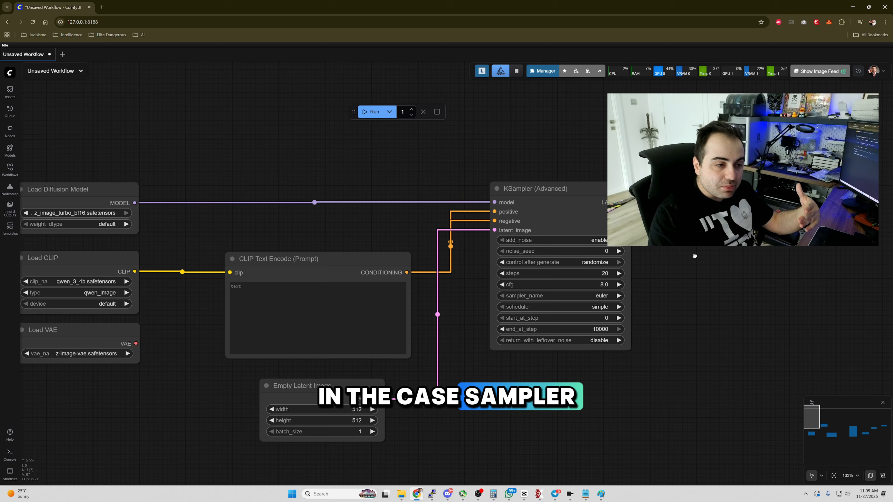
drag(665, 258, 581, 256)
drag(640, 247, 701, 251)
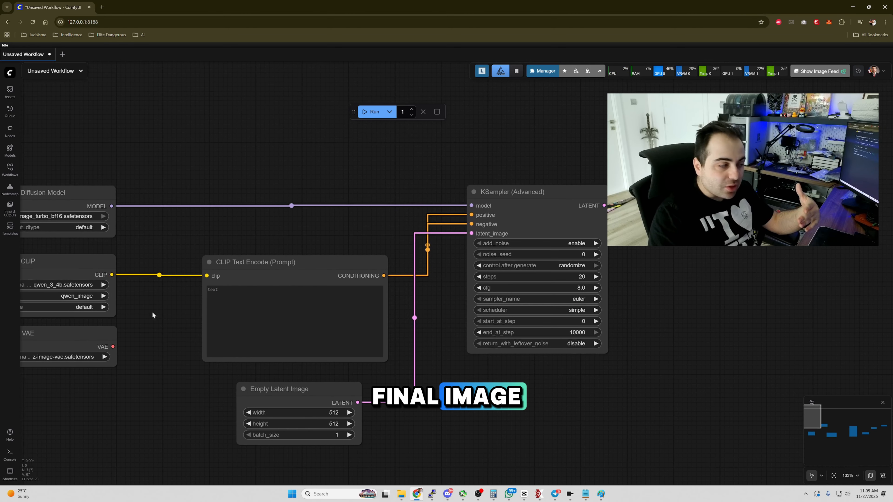
Move the Load VAE node beside the sampler, connect it to the VAE Decode node's vae input, and space the two nodes apart
drag(90, 331, 683, 305)
drag(651, 248, 656, 248)
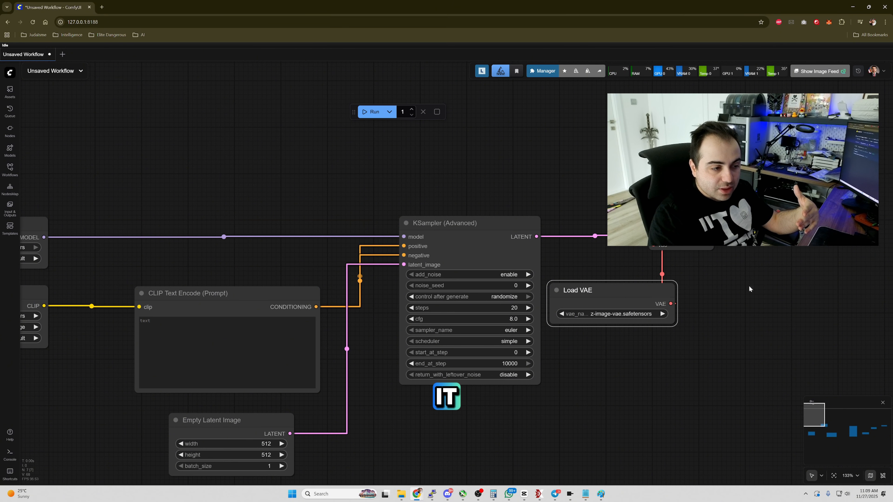
drag(749, 287, 541, 279)
drag(503, 217, 600, 218)
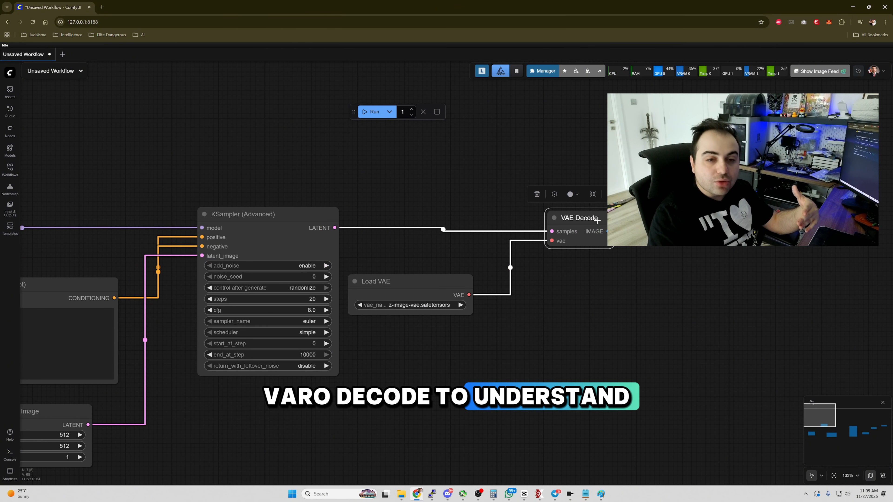
drag(593, 274, 567, 286)
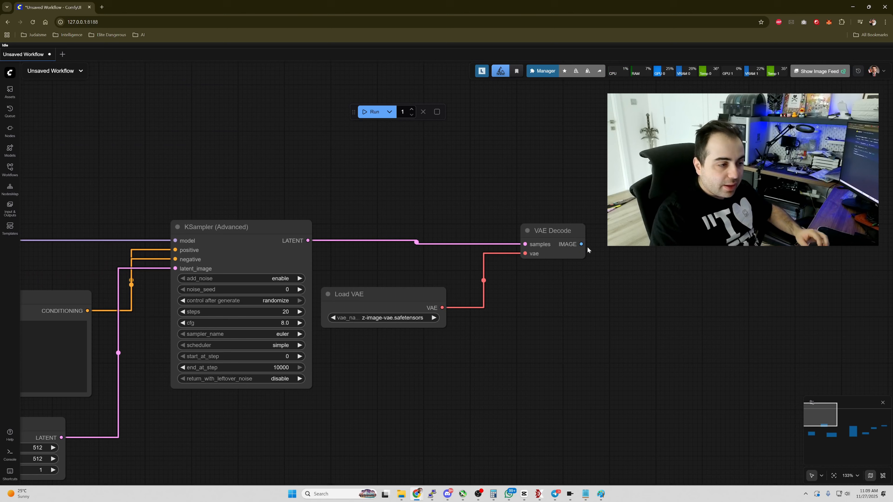
Add a Preview Image node linked to the VAE Decode node's IMAGE output
drag(580, 244, 629, 245)
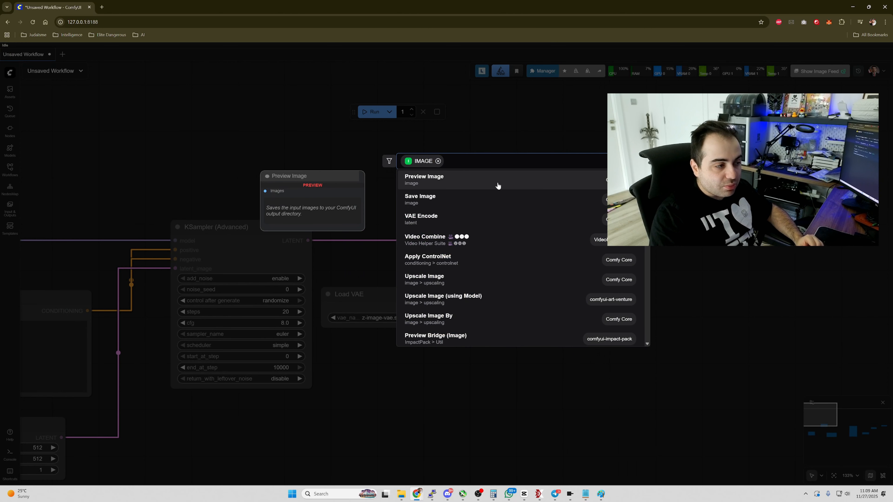
click(470, 187)
Write the opening of the CLIP Text Encode prompt: "a guy sitting in front of his computer, in a dark room, doing a youtube tutorial."
drag(94, 268, 436, 199)
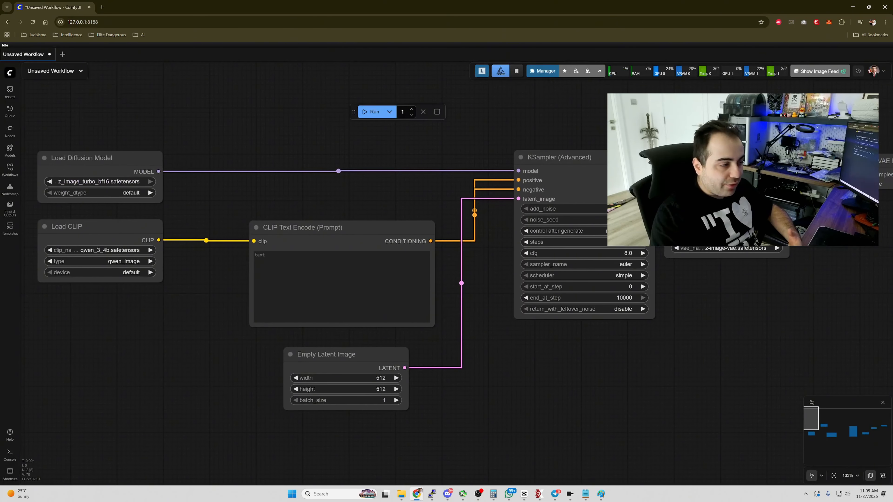
click(260, 255)
text(a guy sitting in front of his computer, in a dark room)
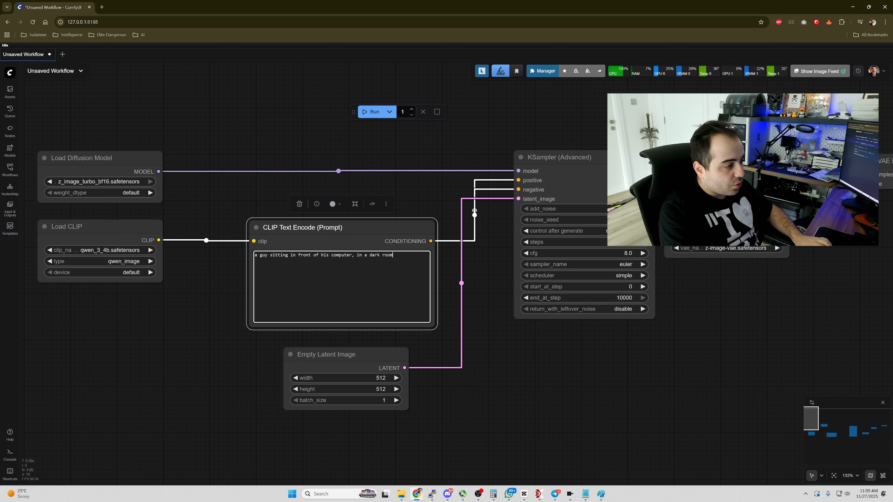
text(, doing a youtuv)
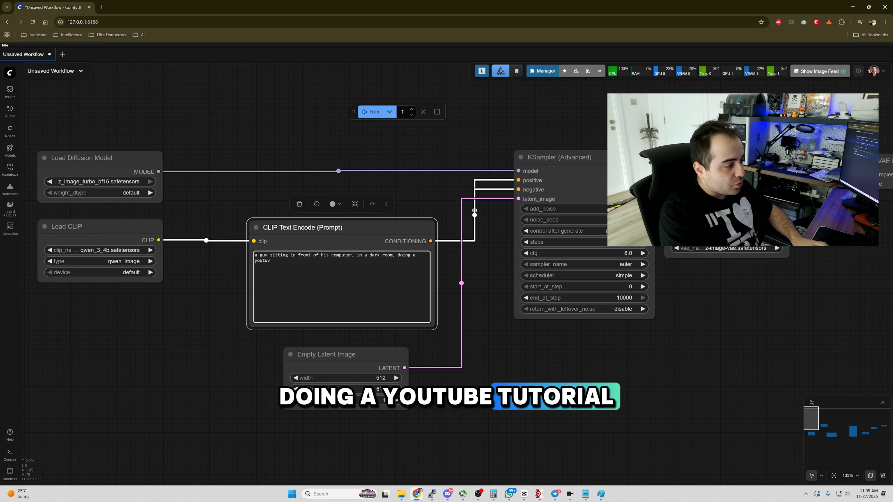
key(BackSpace)
text(be tutorial. the guy has dark)
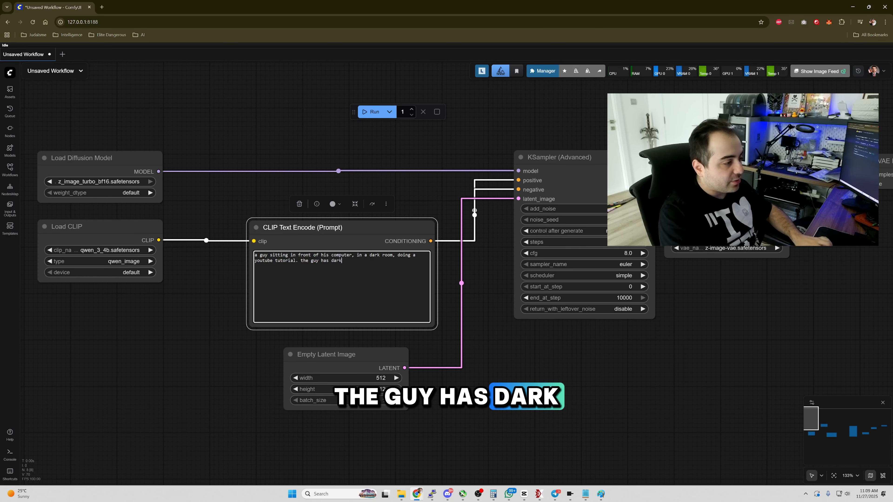
Complete the prompt's description of the guy with "dark short hairs, a black tshirt and has white skin."
text( hairshort)
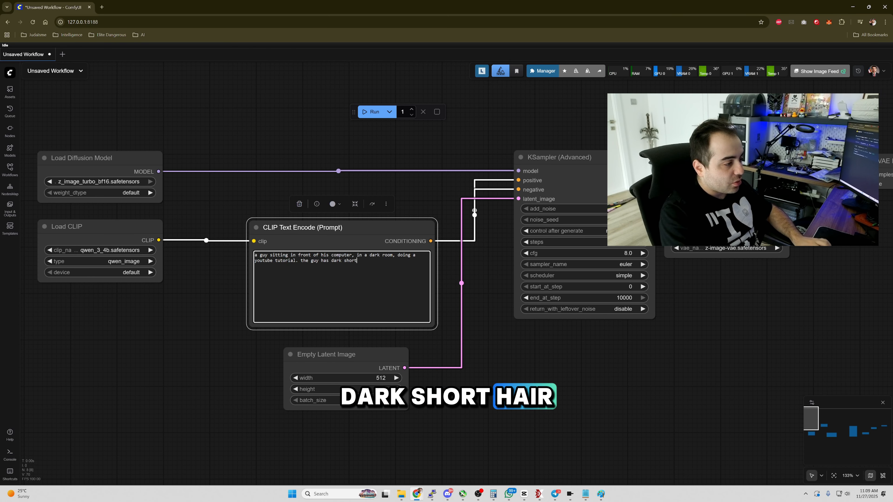
text(s, a bla)
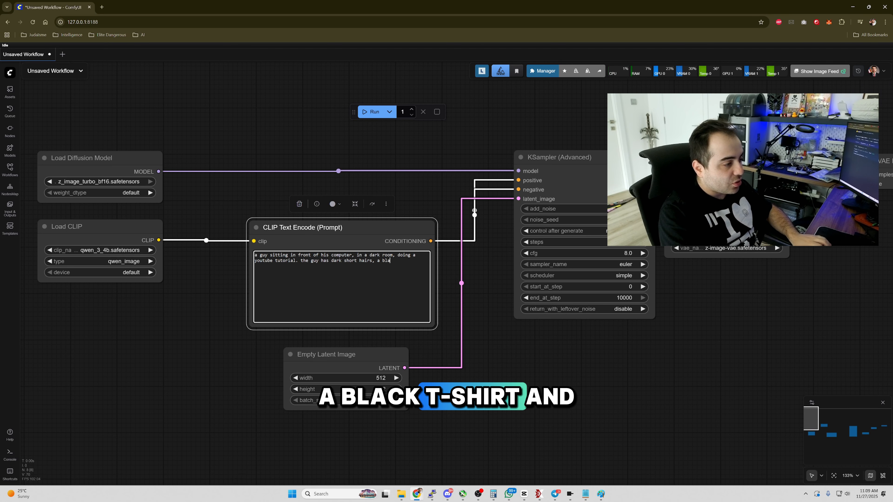
text(ck tshirt and has white skin)
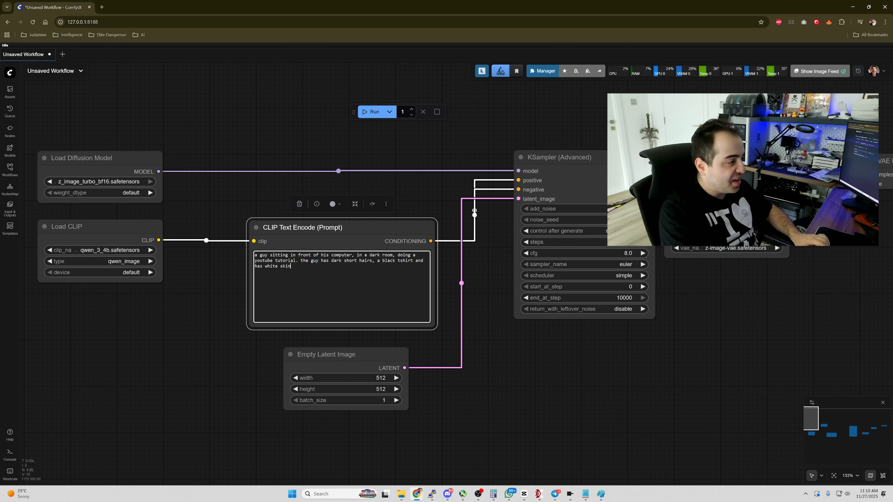
text(.)
Run the workflow and examine the generated image in the Preview Image node up close
scroll(318, 336, down, 5)
drag(462, 182, 414, 157)
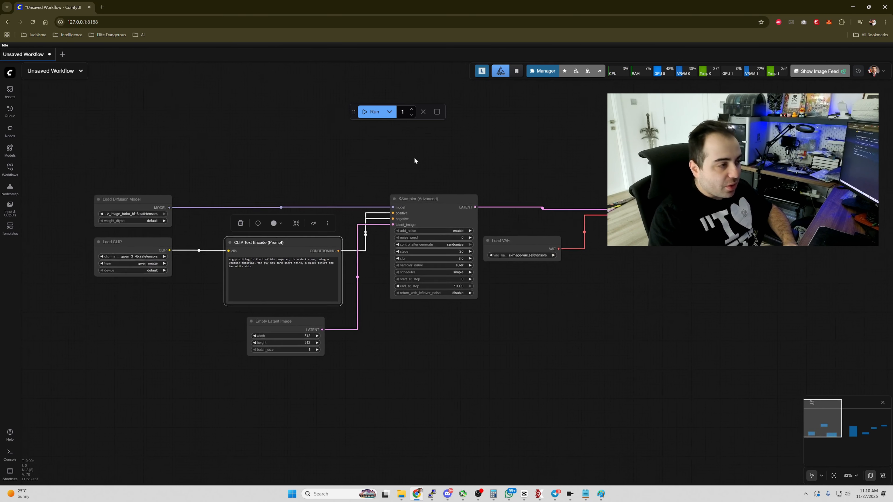
click(375, 112)
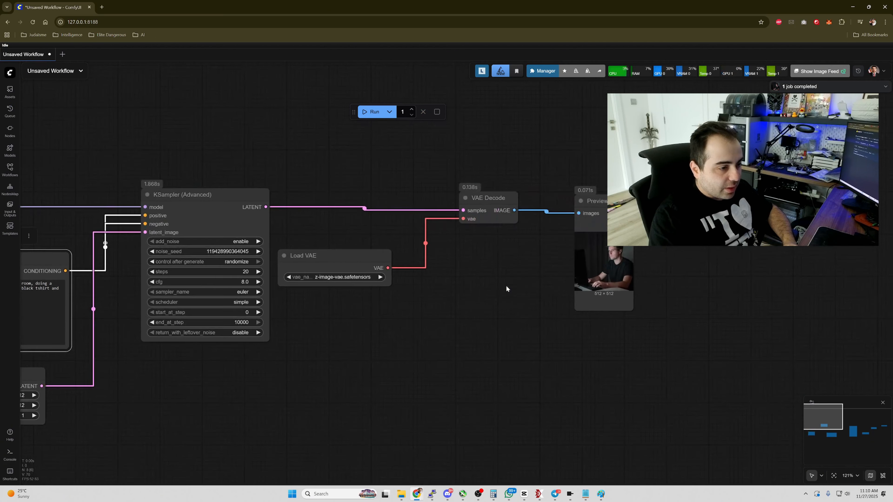
scroll(506, 286, up, 4)
drag(505, 286, 338, 289)
scroll(388, 292, up, 10)
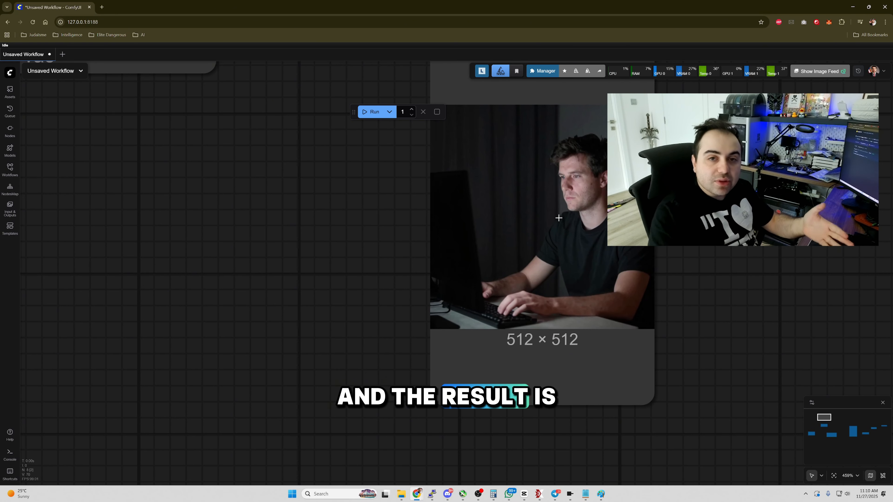
Generate the image again with the Empty Latent Image width and height at 1024
scroll(559, 218, up, 8)
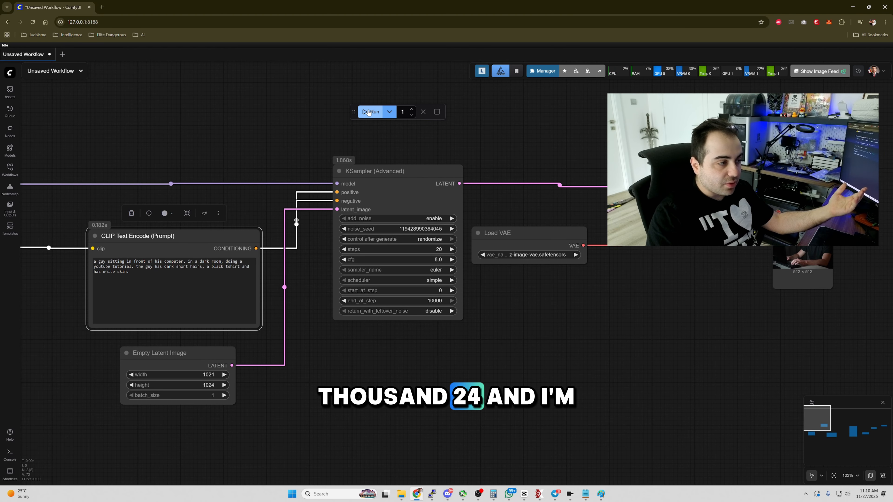
click(369, 112)
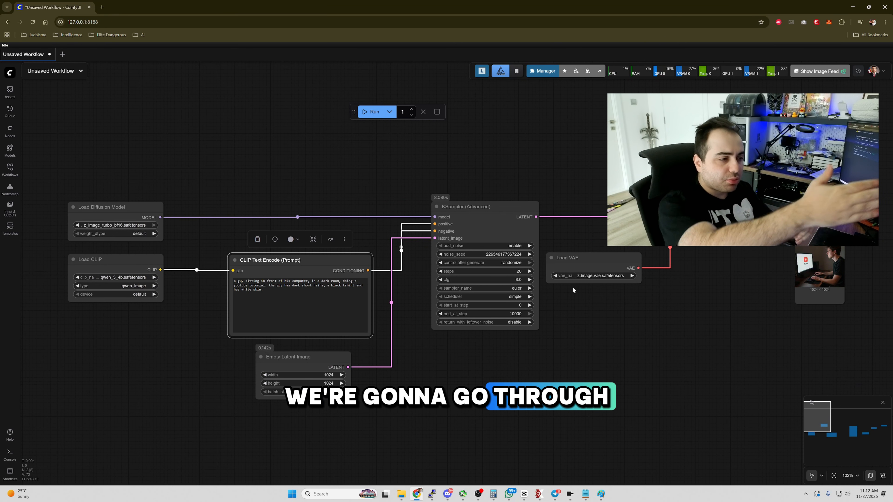
Set the KSampler (Advanced) node's control after generate to fixed and rerun the workflow, checking the previewed image
scroll(572, 286, up, 2)
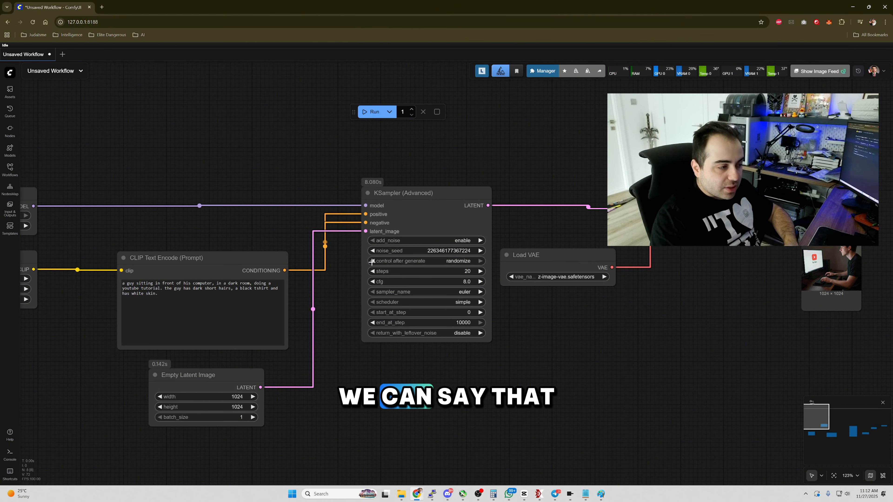
click(451, 261)
click(456, 261)
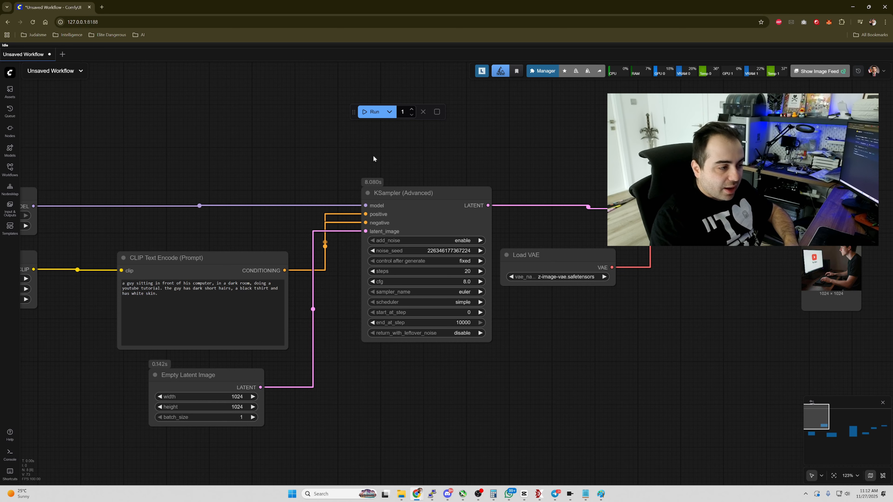
click(365, 112)
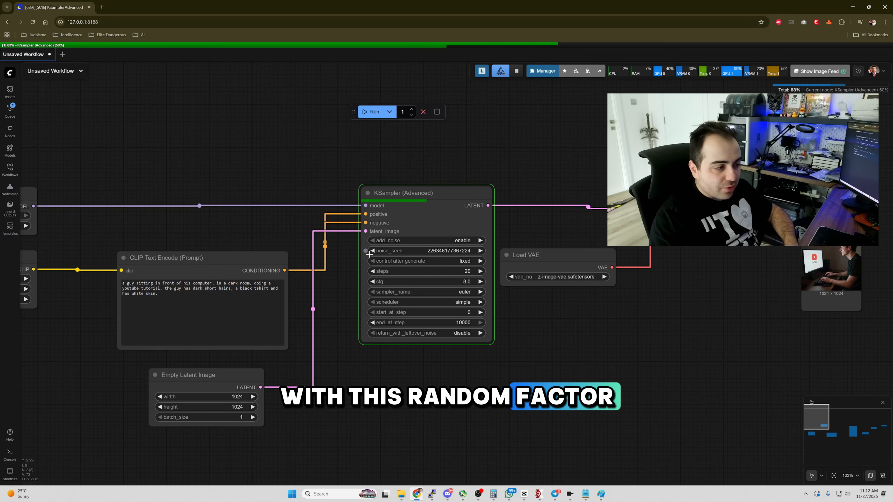
drag(644, 337, 600, 344)
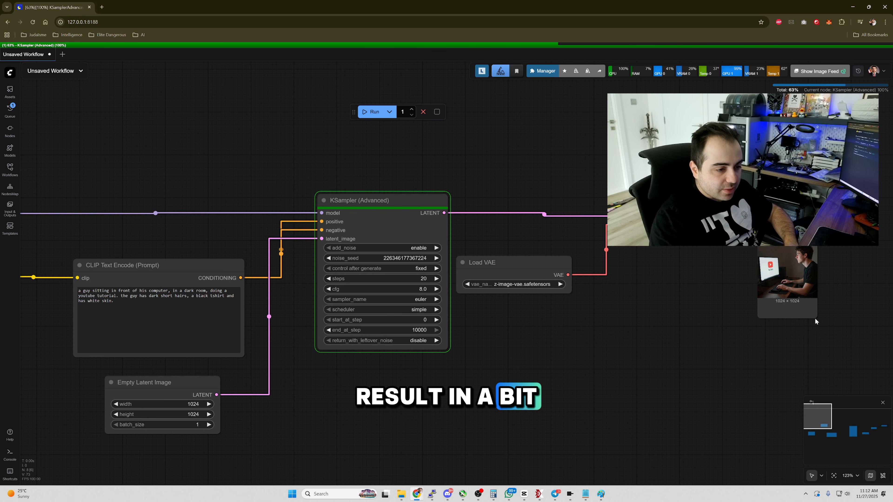
drag(670, 364, 557, 347)
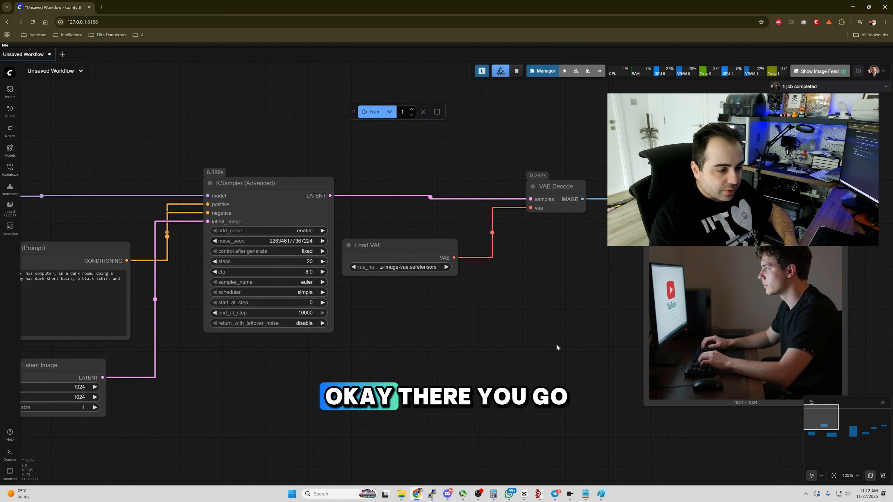
click(372, 111)
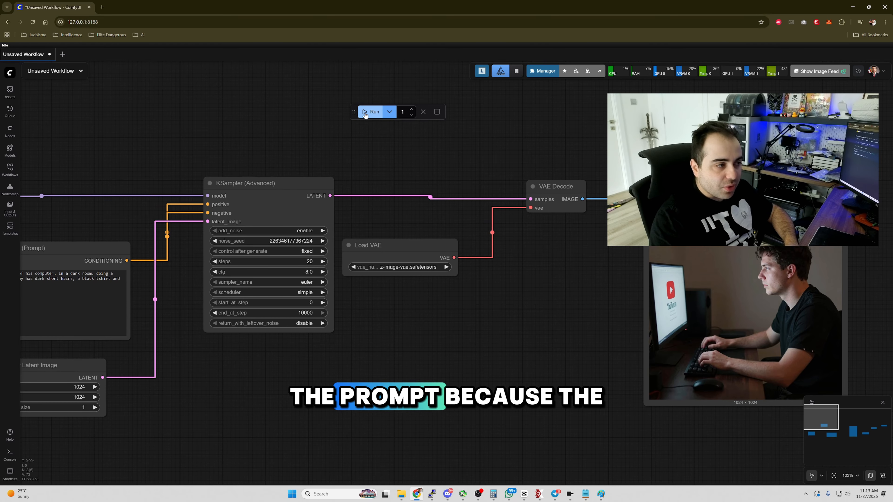
Set the KSampler (Advanced) node's steps to 4 and rerun the workflow
click(298, 261)
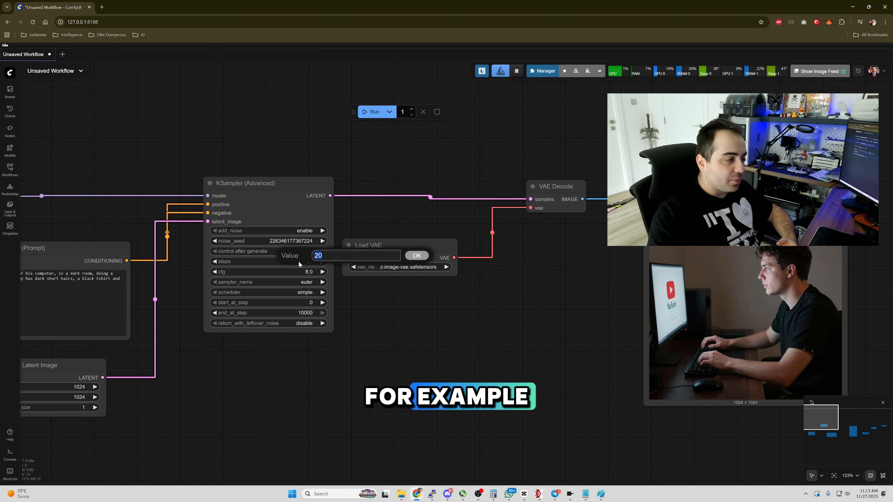
text(4)
key(Return)
click(373, 111)
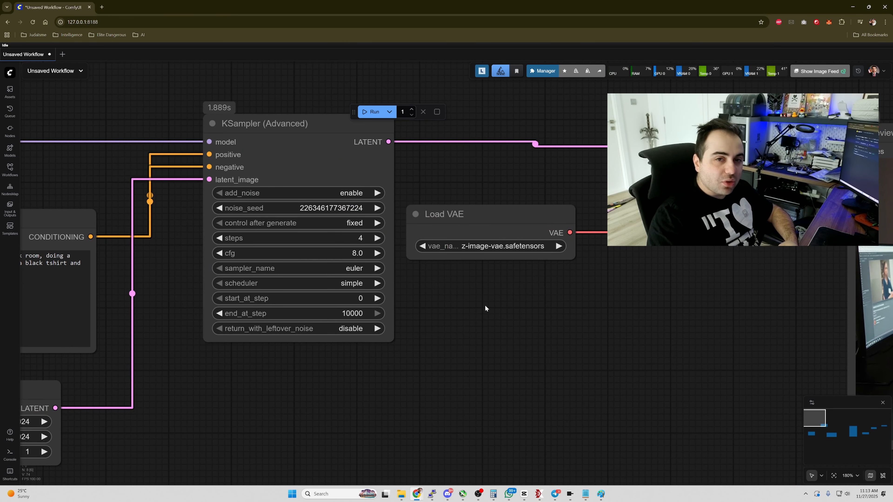
Set the KSampler (Advanced) node's cfg to 1
click(352, 253)
text(1)
key(Return)
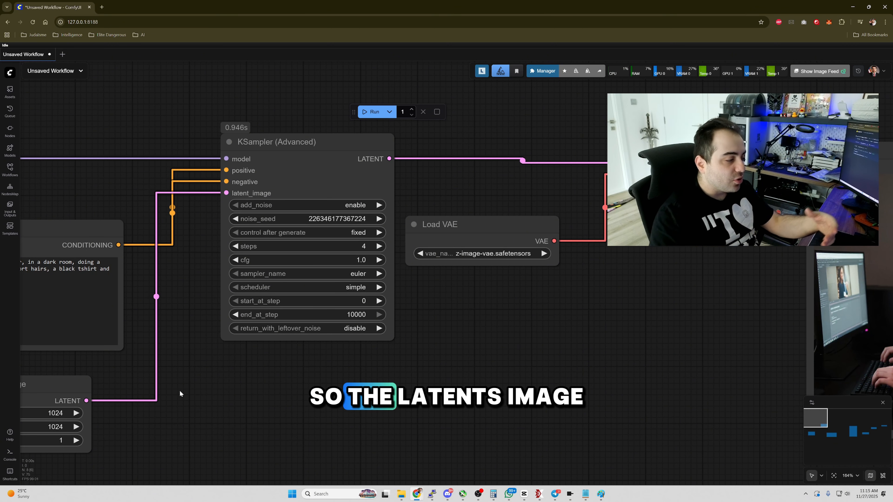
Set the KSampler (Advanced) node's sampler to dpmpp_2m and its scheduler to karras, and generate the image
drag(165, 432, 303, 424)
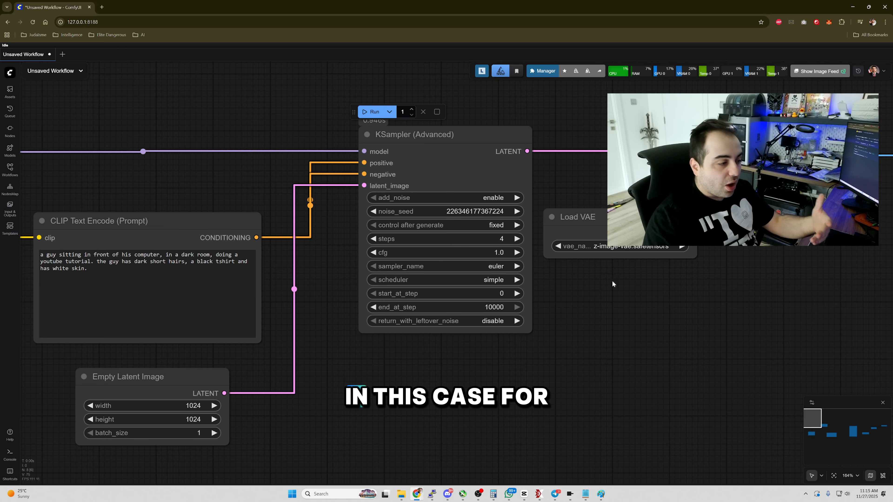
drag(602, 290, 451, 302)
click(345, 278)
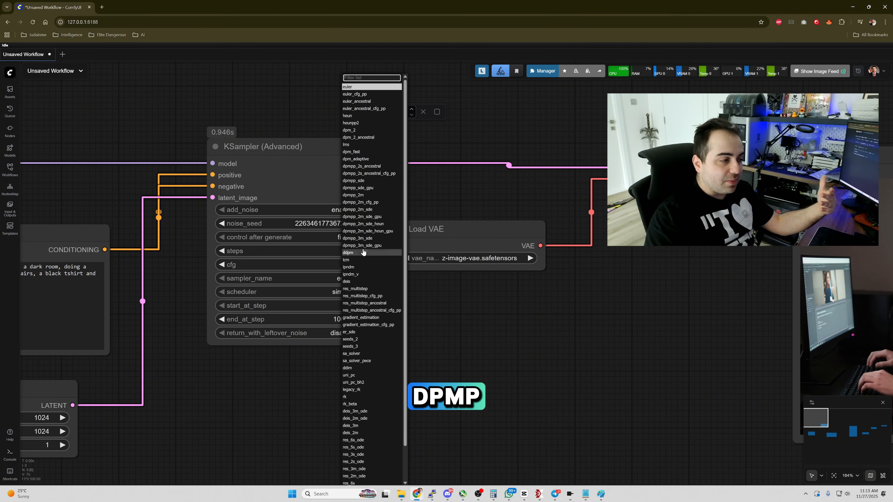
click(381, 196)
click(348, 292)
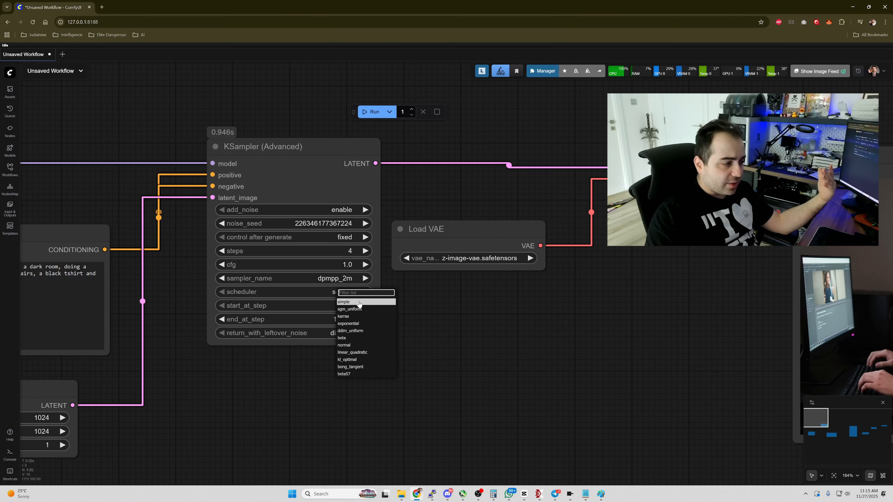
click(372, 317)
scroll(377, 299, down, 3)
key(ctrl+Return)
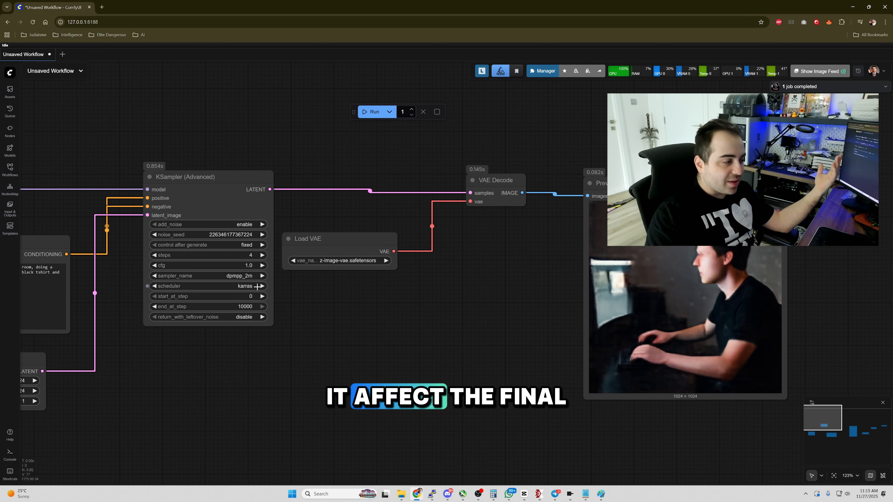
Set the scheduler to beta57, regenerate the image, and examine its details in the Preview Image node
click(246, 286)
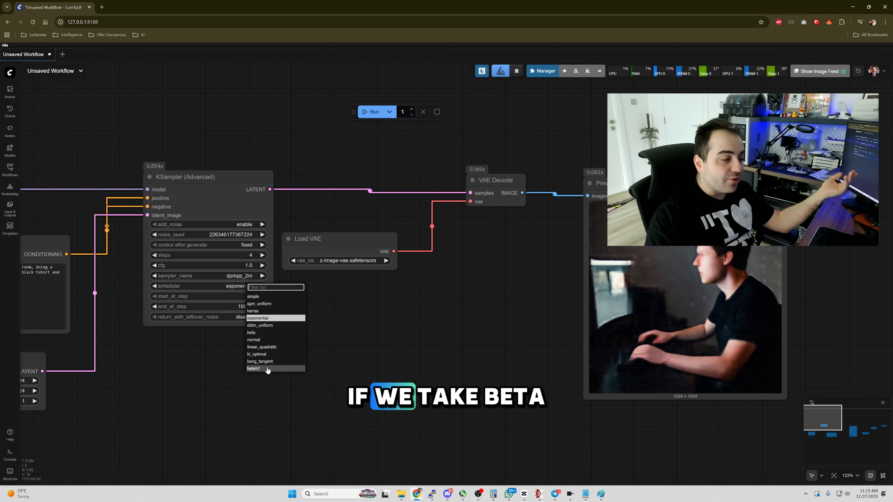
click(276, 356)
click(370, 116)
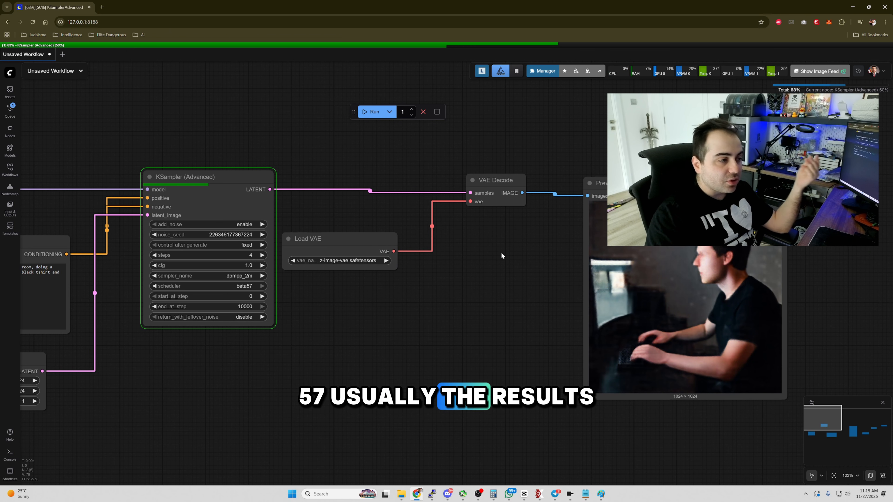
scroll(380, 269, up, 4)
scroll(590, 250, up, 8)
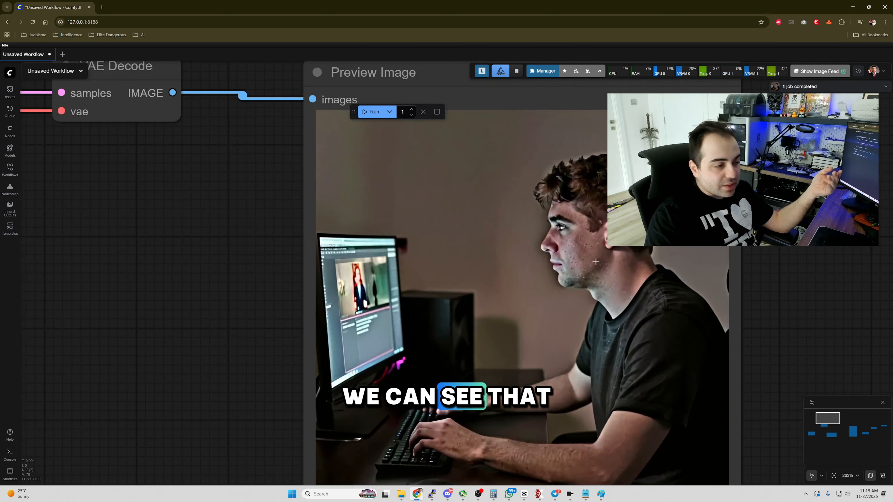
scroll(598, 235, down, 6)
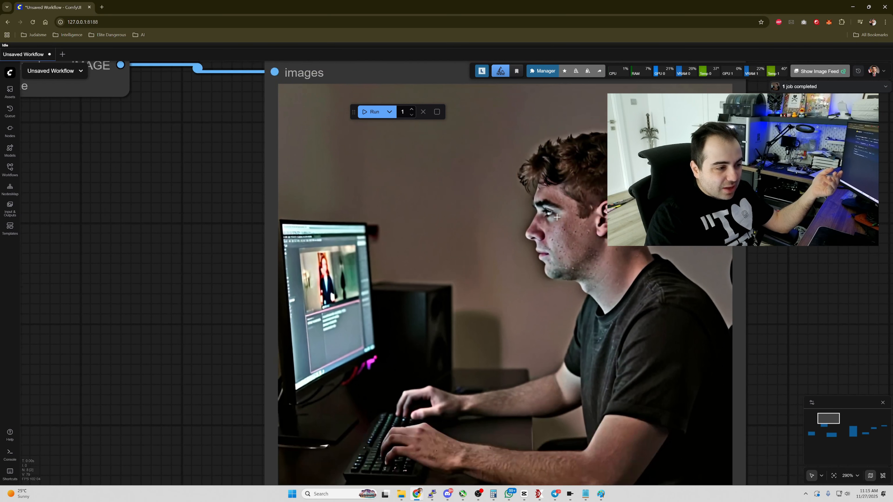
scroll(570, 423, up, 4)
scroll(497, 373, down, 7)
Switch the sampler to dpmpp_3m_sde, regenerate the image, and examine the previewed result up close
drag(248, 297, 522, 314)
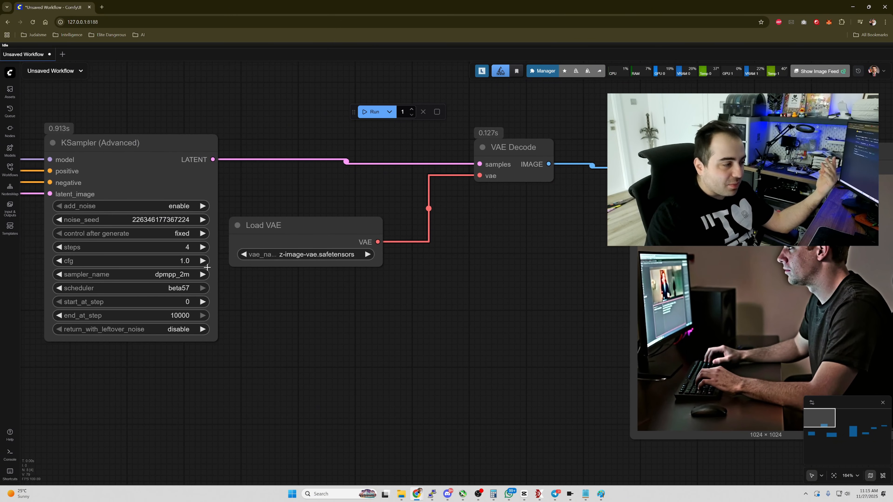
click(204, 274)
click(217, 246)
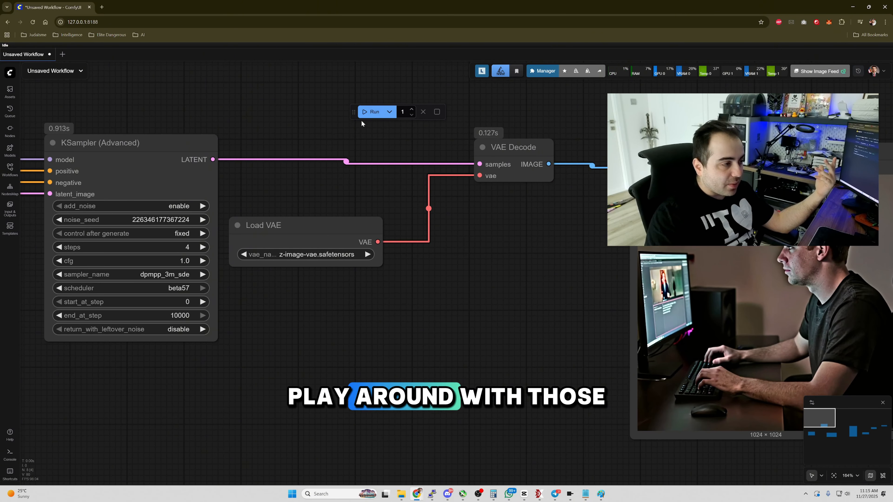
click(363, 117)
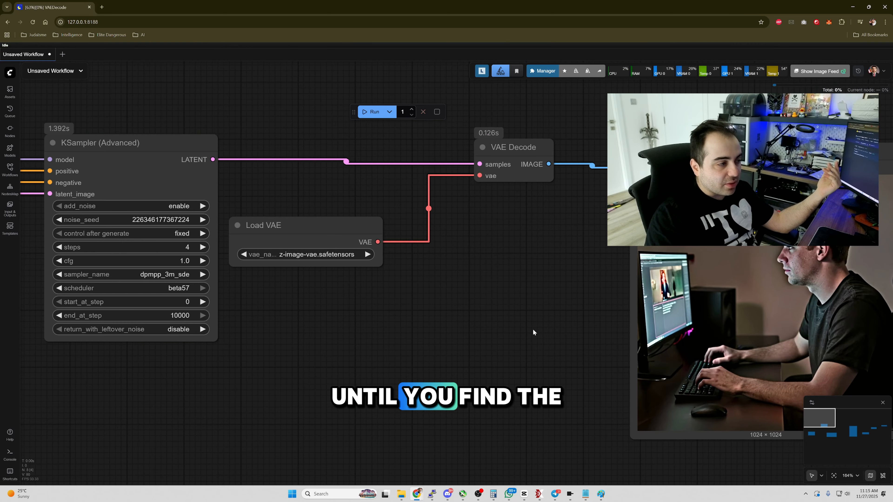
drag(533, 330, 375, 306)
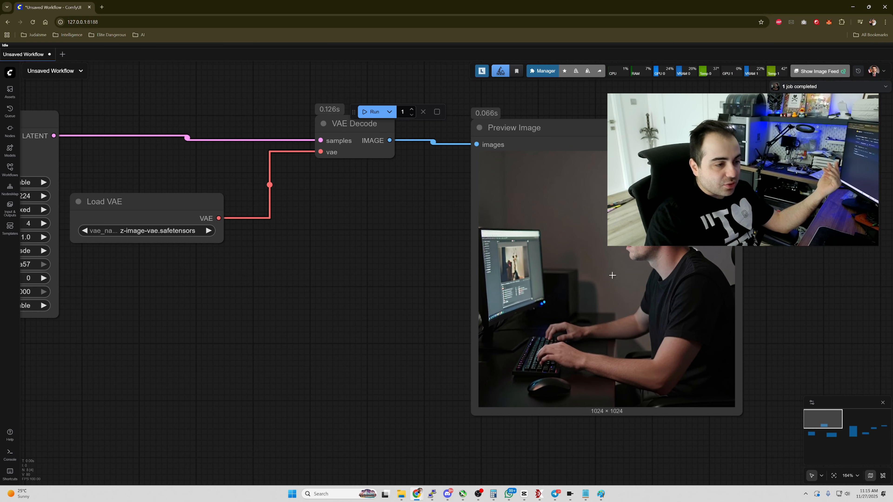
drag(312, 298, 466, 297)
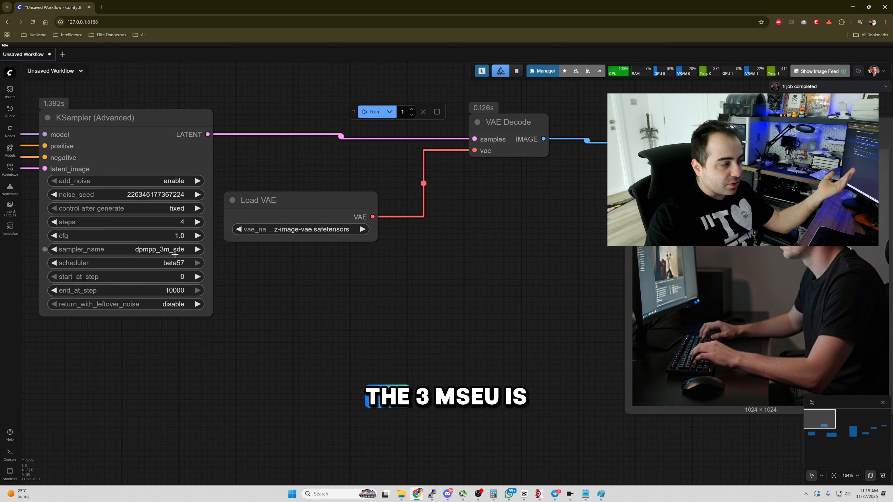
drag(395, 287, 132, 281)
scroll(464, 271, up, 9)
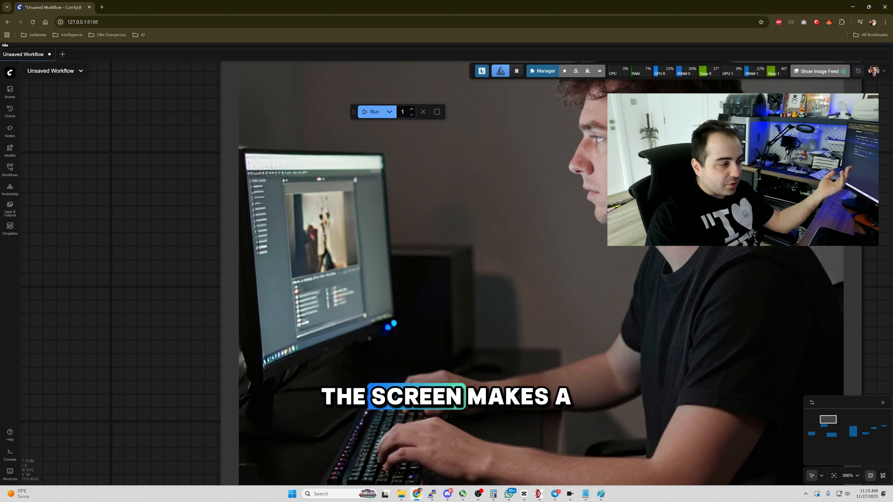
Try the exponential and beta schedulers in the KSampler (Advanced) node, regenerating the image
scroll(332, 266, down, 3)
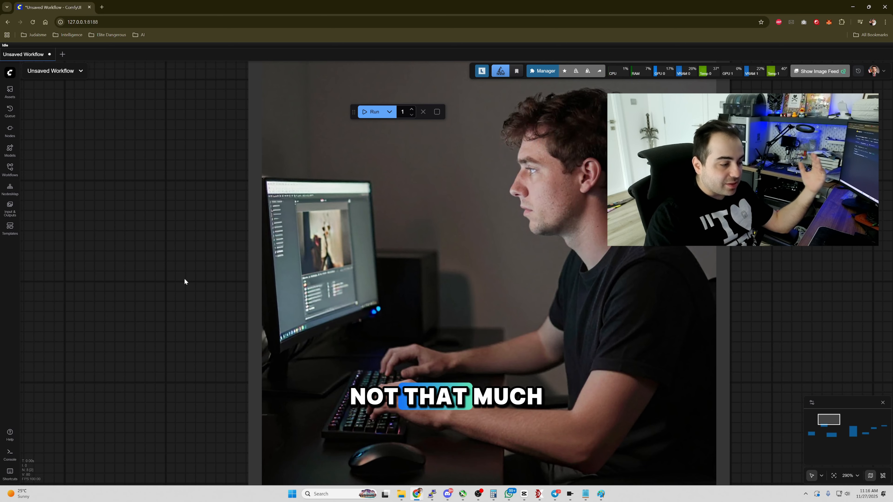
scroll(186, 279, down, 2)
drag(182, 351, 541, 336)
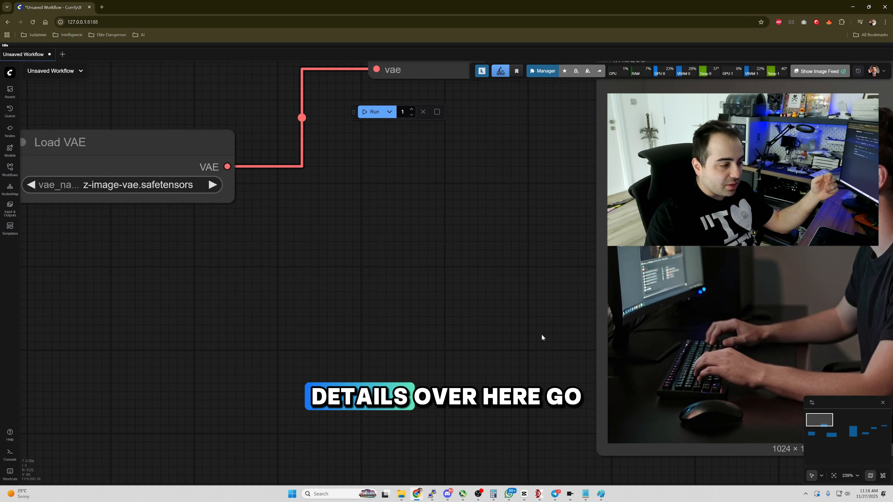
scroll(417, 318, down, 4)
drag(417, 319, 612, 347)
click(373, 112)
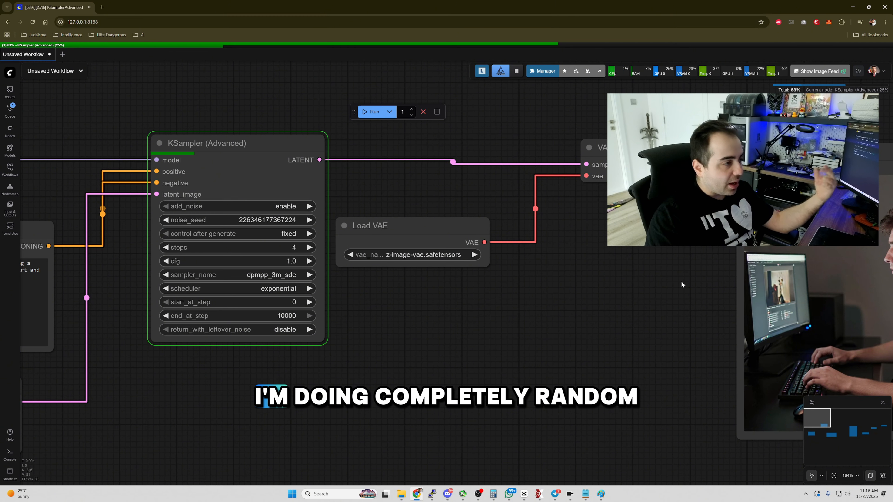
drag(677, 284, 375, 270)
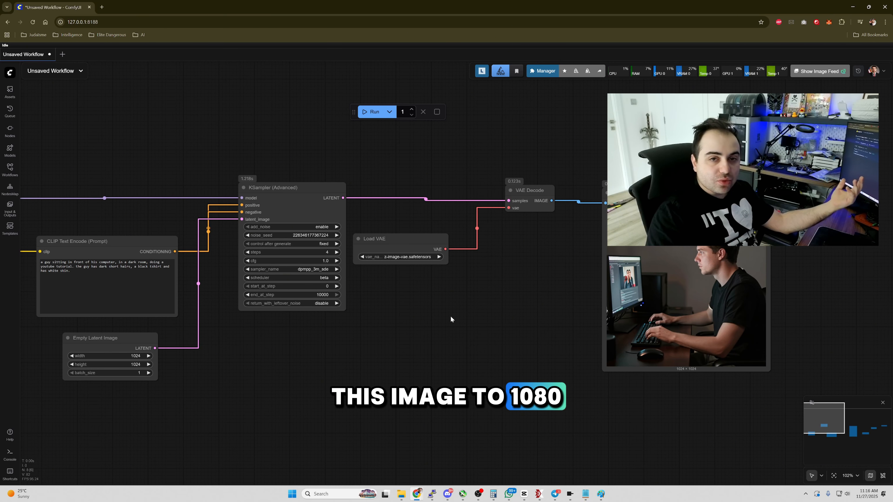
Search the manager's custom nodes for seedvr2 to check the SeedVR2 VideoUpscaler package, and close the manager
click(542, 71)
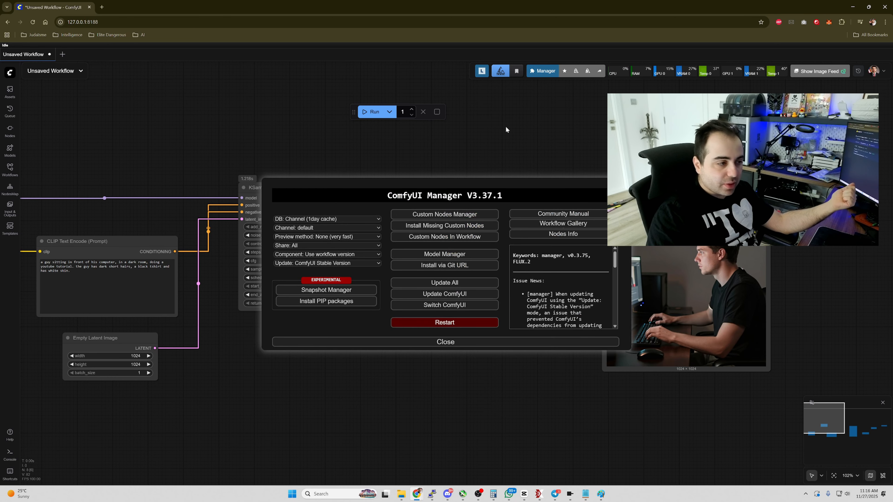
click(455, 215)
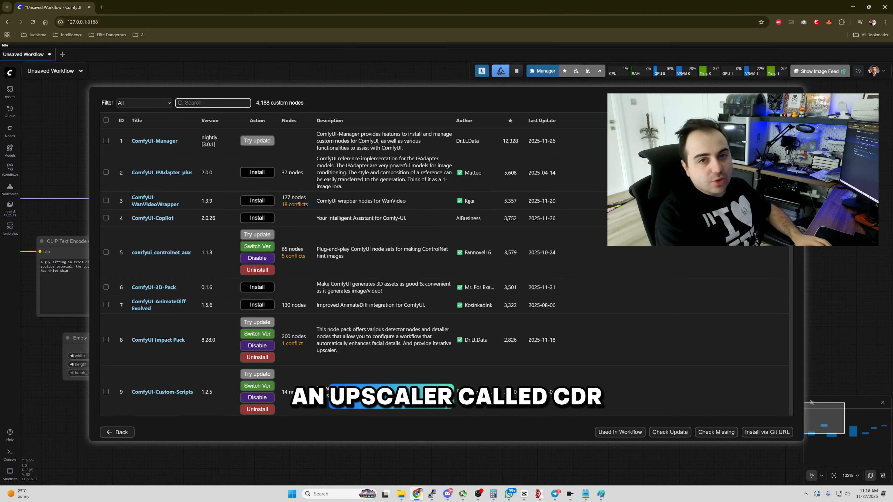
text(seedv)
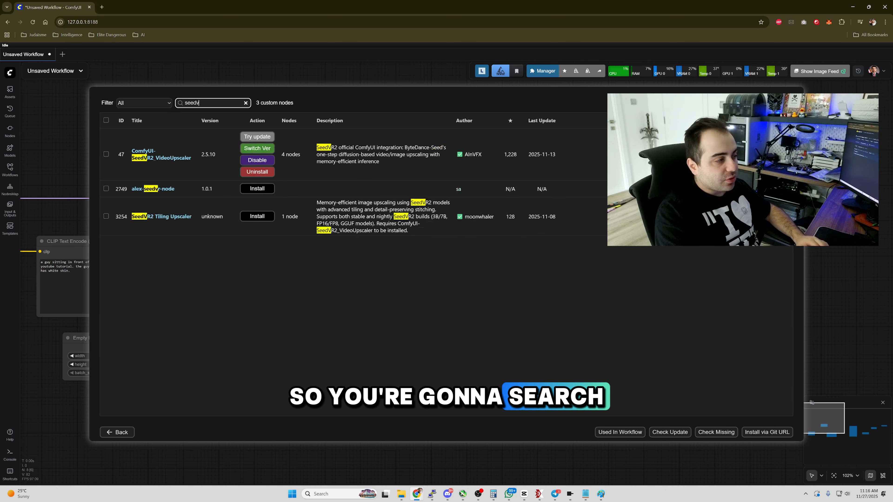
text(r2)
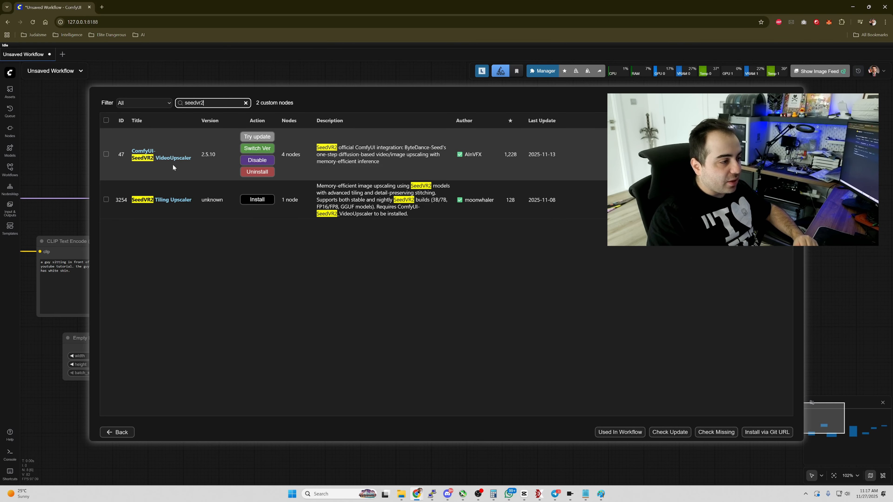
click(117, 432)
click(356, 345)
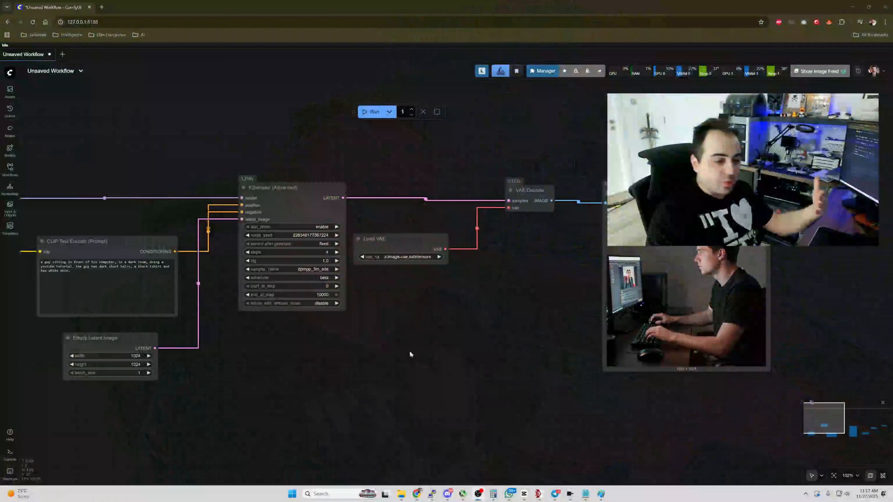
Add a SeedVR2 Video Upscaler node fed by the VAE Decode image output and place it beyond the Preview Image node
scroll(446, 347, down, 2)
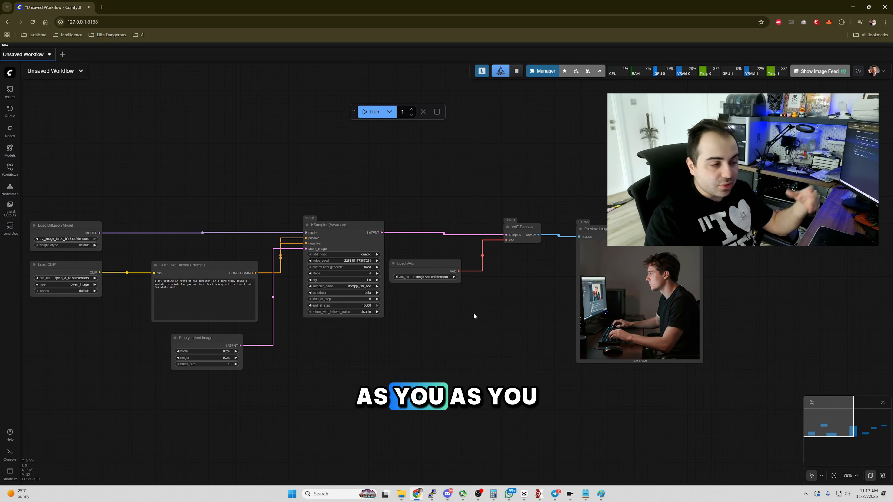
drag(515, 280, 498, 283)
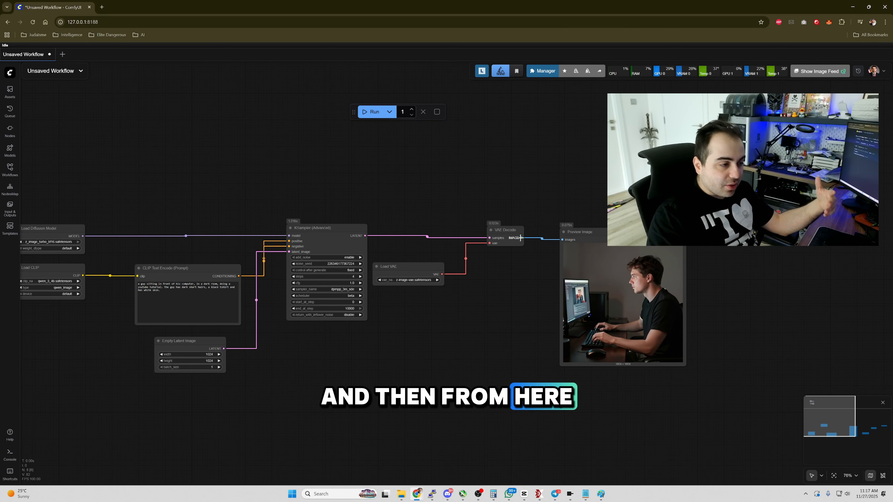
drag(520, 238, 574, 150)
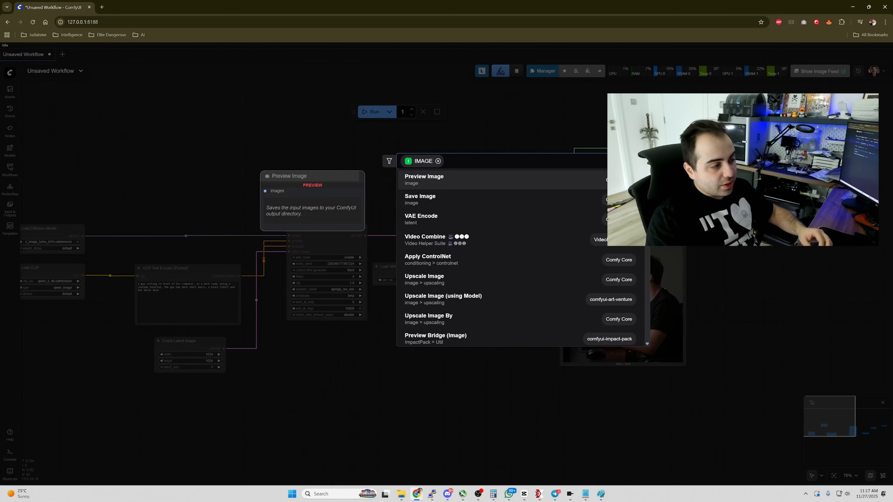
text(seedv)
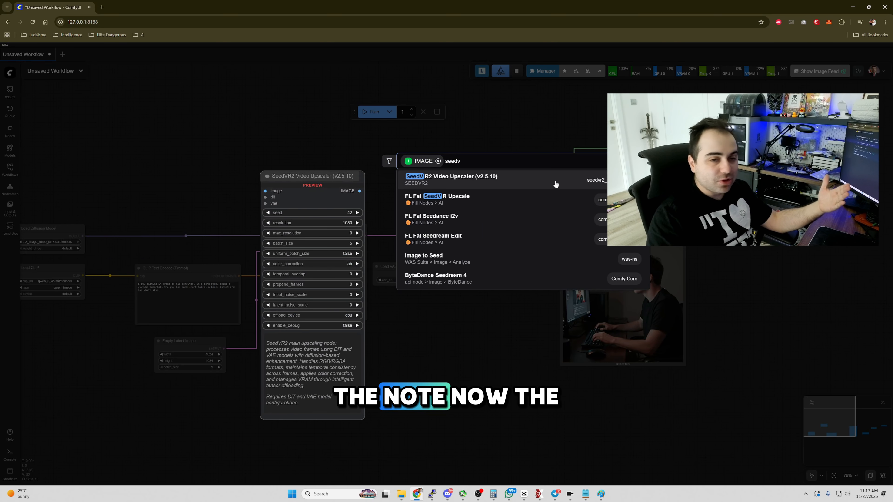
key(Escape)
drag(681, 140, 557, 160)
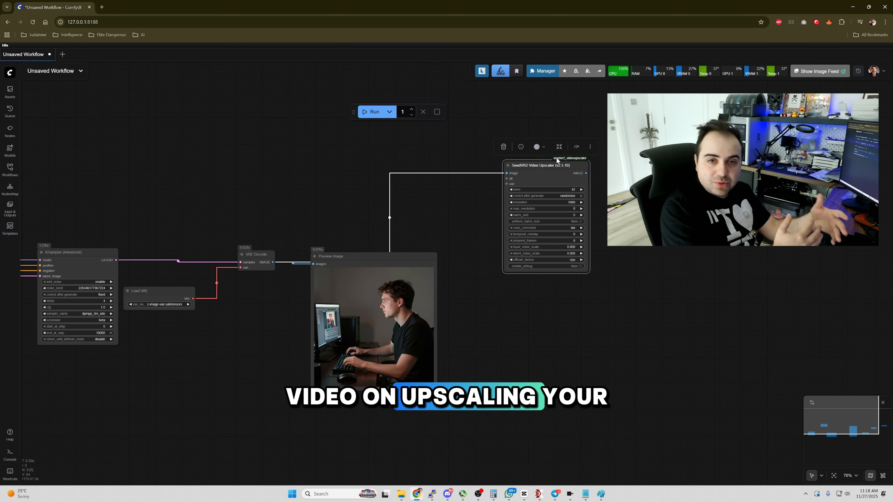
Add a Preview Image node connected to the SeedVR2 Video Upscaler's image output
scroll(541, 179, up, 3)
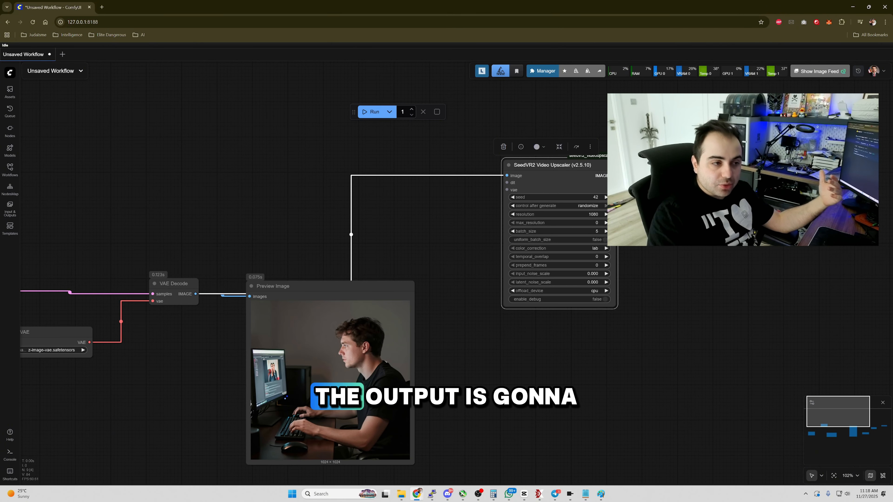
drag(612, 176, 661, 176)
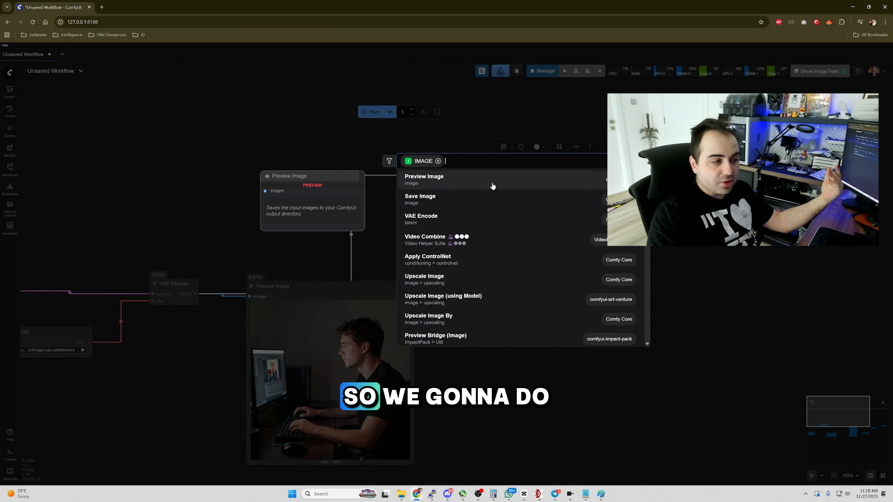
click(520, 179)
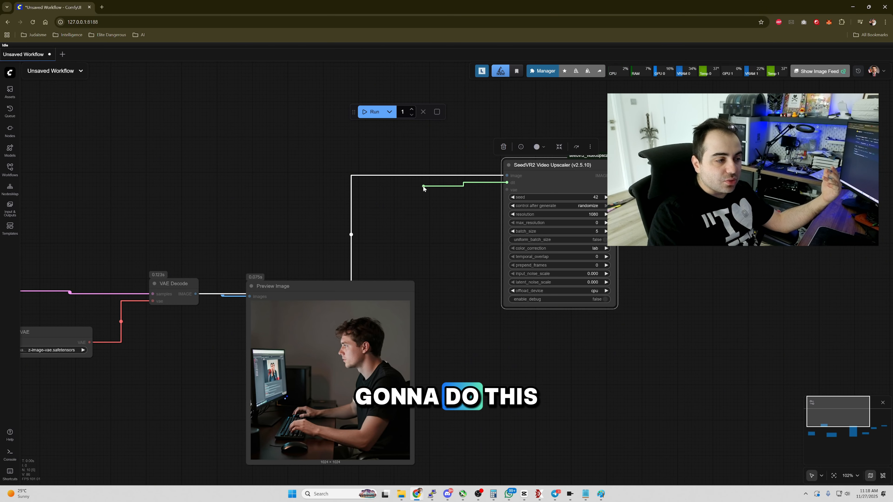
Connect SeedVR2 (Down)Load DiT Model and SeedVR2 (Down)Load VAE Model nodes to the upscaler's dit and vae inputs
drag(423, 188, 423, 189)
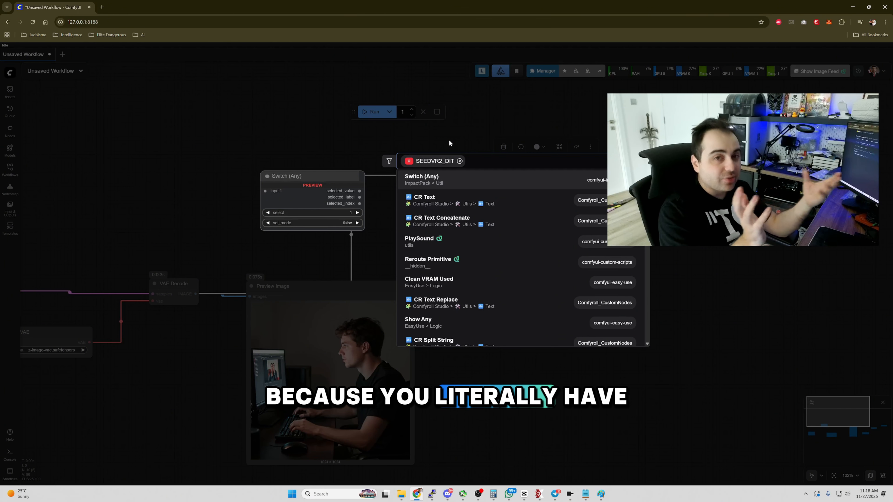
text(seed)
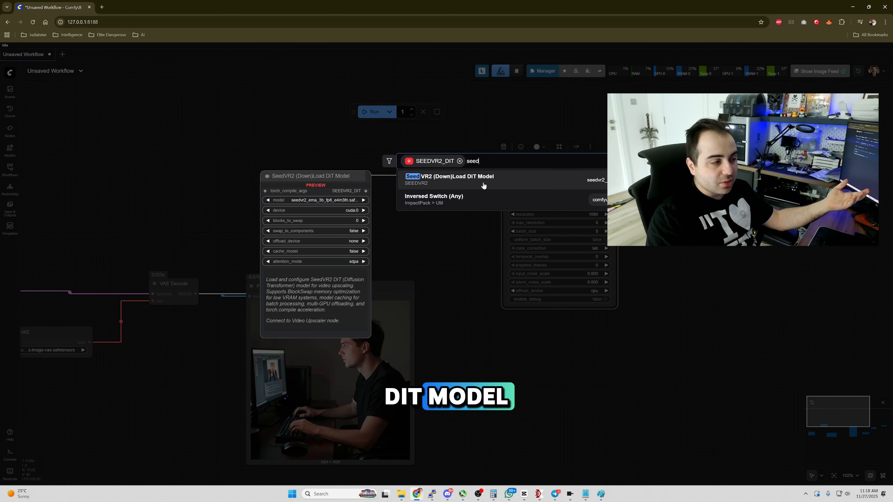
click(466, 182)
drag(480, 178, 247, 132)
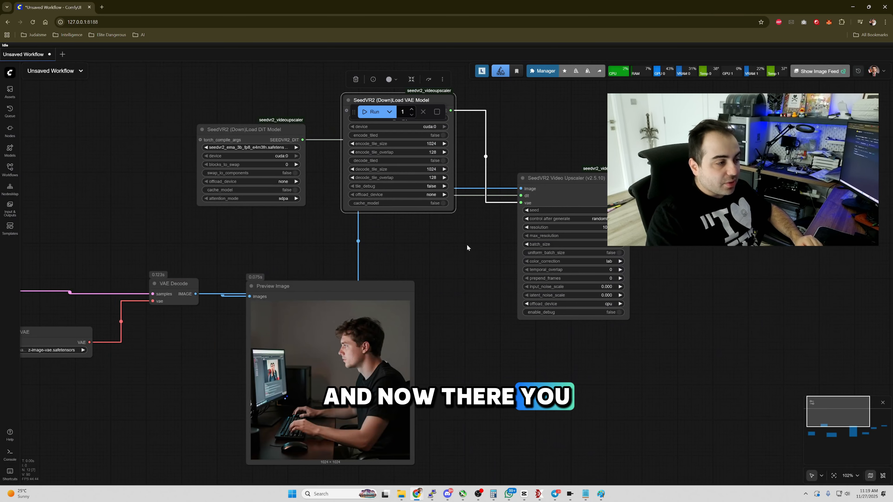
Move the upscaler's Preview Image node beside the original preview and shift the upscaler node farther from the model loaders
scroll(401, 254, down, 2)
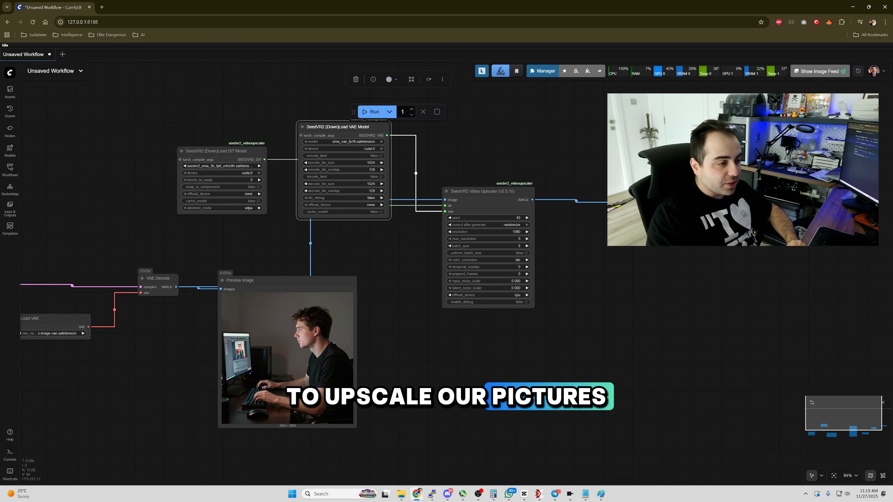
drag(575, 283, 602, 274)
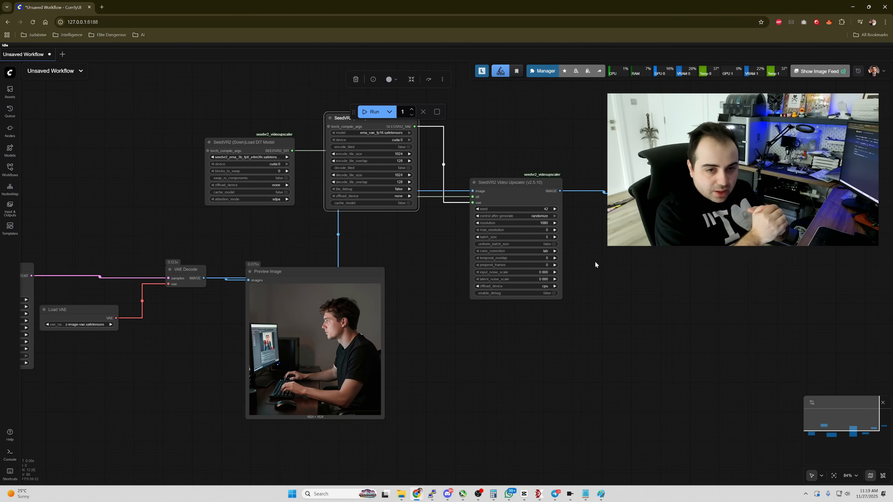
drag(656, 186, 408, 276)
drag(493, 183, 662, 123)
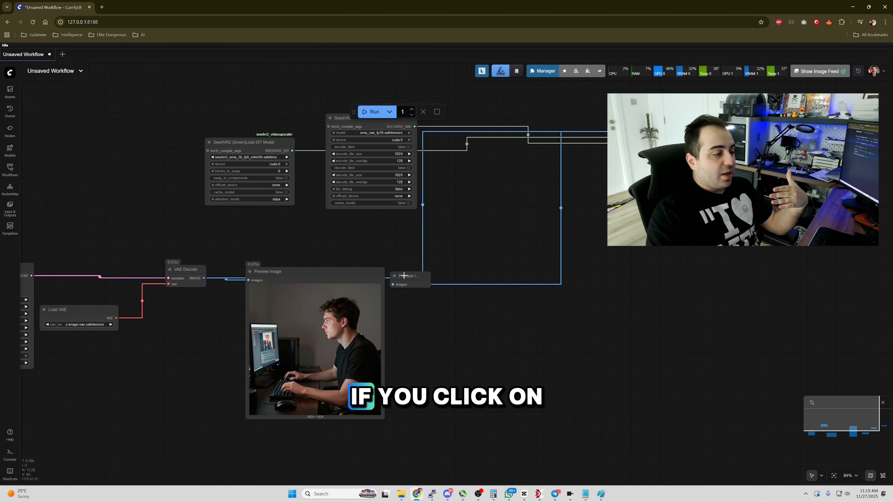
click(404, 275)
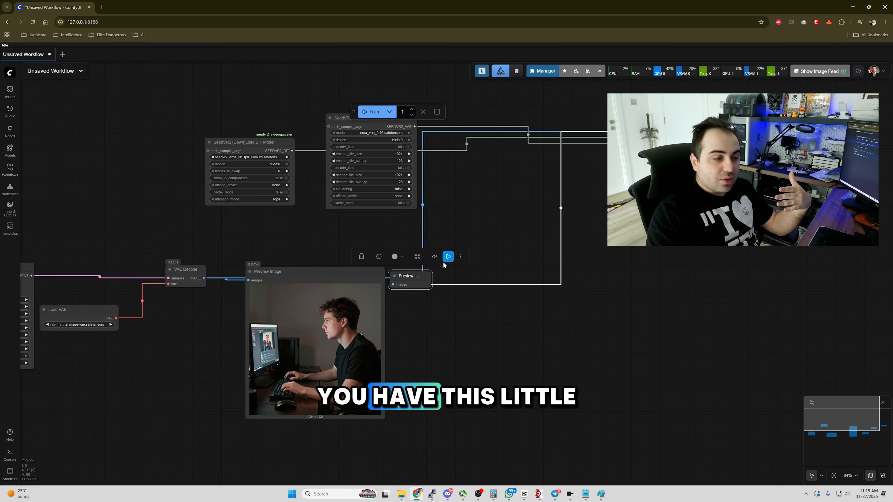
click(403, 213)
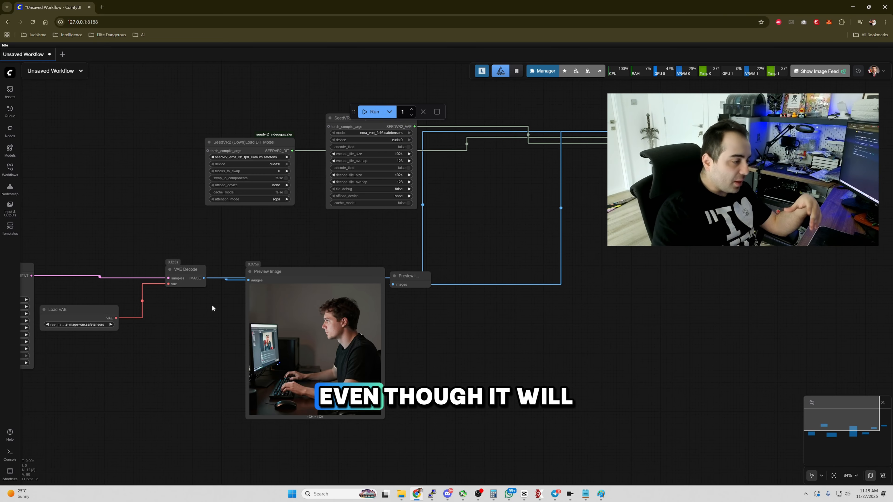
Bring the upscaler node closer to its loaders, reposition its Preview Image node, and execute only that preview's branch
drag(211, 304, 339, 286)
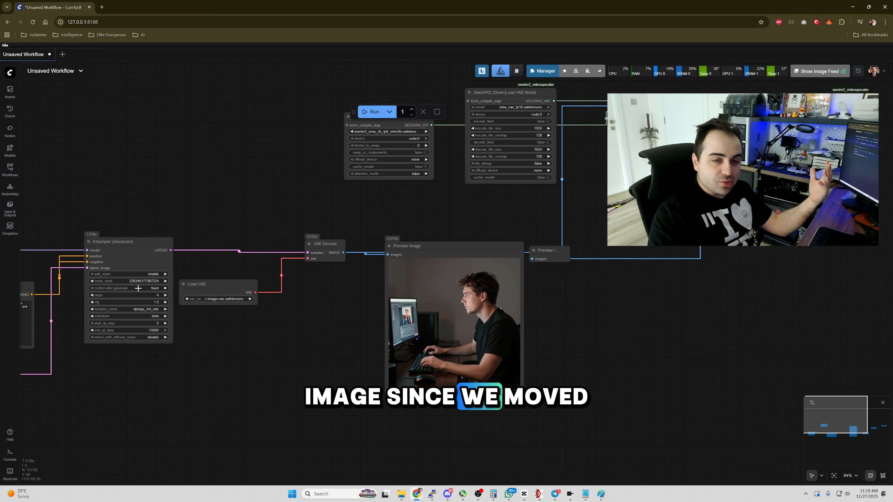
drag(589, 292, 464, 294)
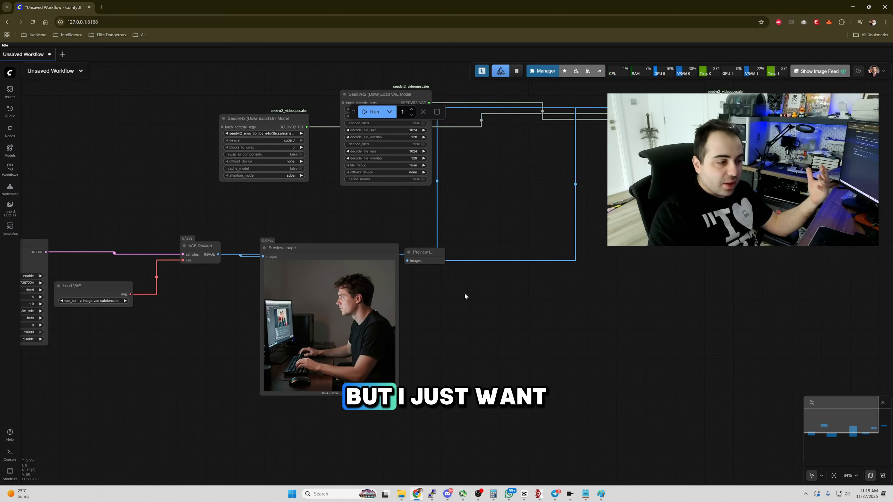
click(432, 254)
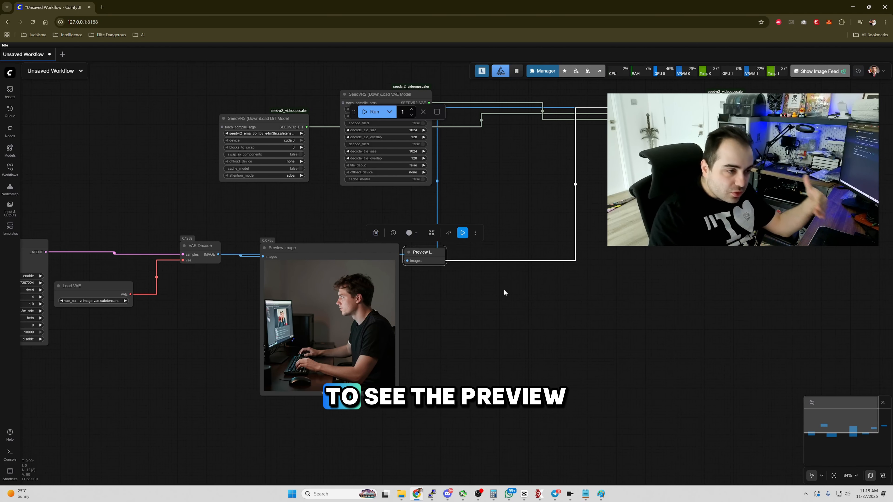
drag(526, 296, 521, 324)
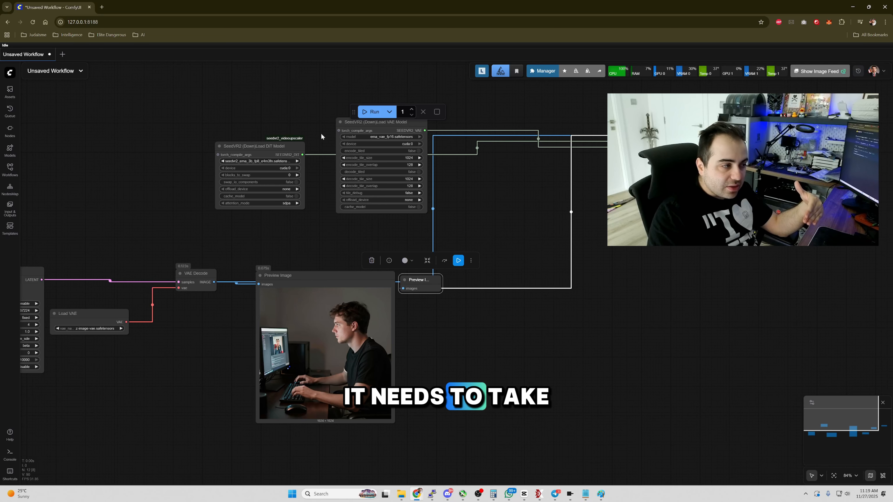
drag(683, 128, 600, 120)
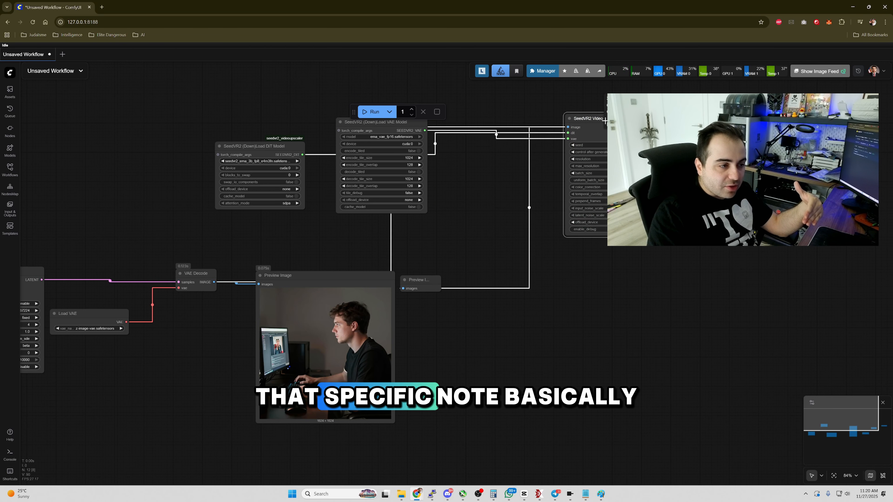
drag(417, 281, 500, 300)
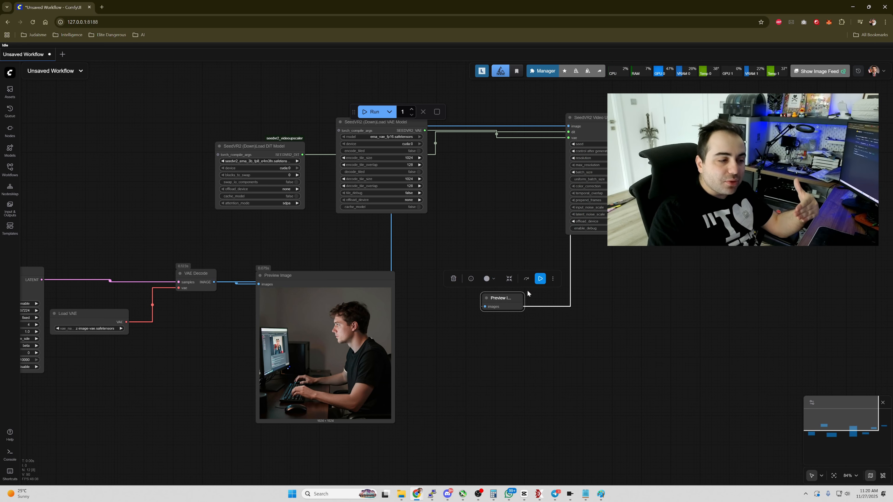
click(540, 279)
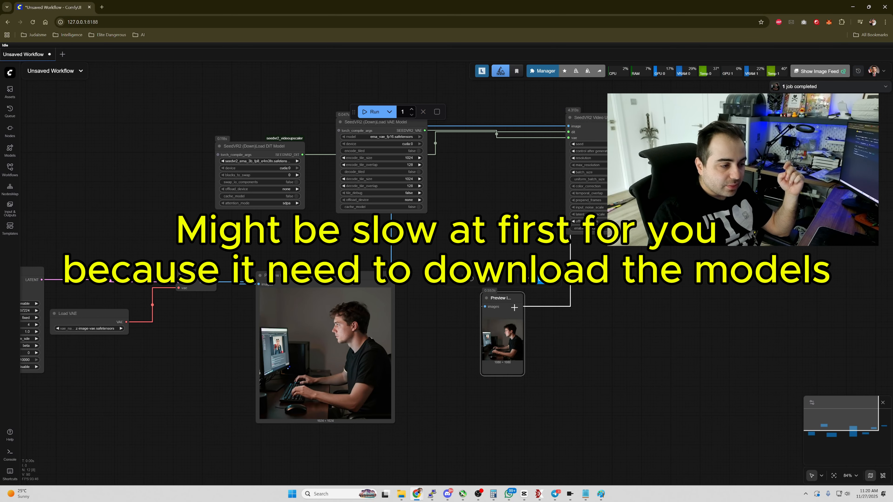
Place the upscaled Preview Image node next to the original, enlarge it, and examine the upscaled image's details up close
drag(515, 308, 459, 283)
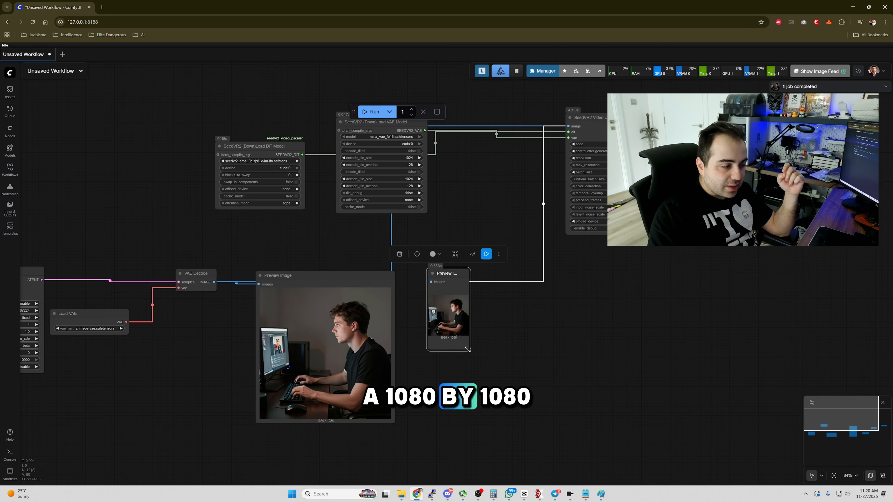
drag(467, 349, 797, 501)
scroll(223, 327, up, 3)
drag(304, 465, 165, 364)
scroll(166, 364, up, 1)
scroll(617, 251, up, 12)
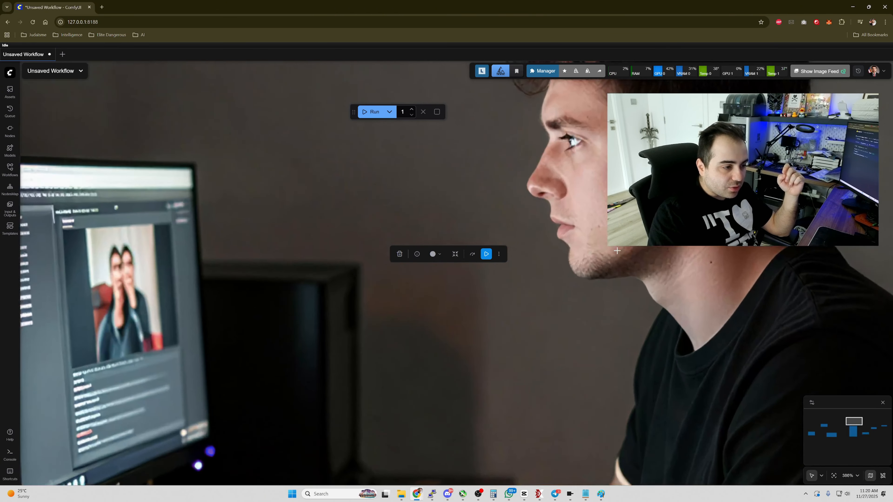
scroll(617, 250, down, 17)
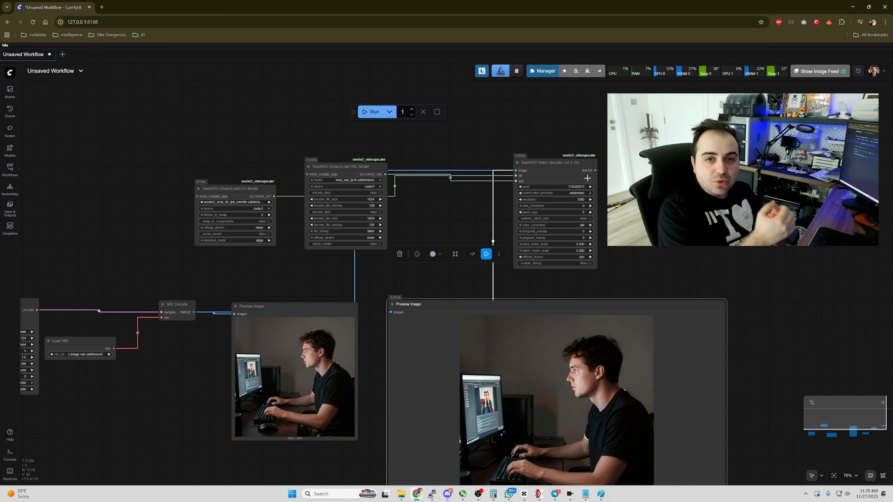
Set blocks_to_swap to 36 on the SeedVR2 (Down)Load DiT Model node
scroll(410, 179, up, 4)
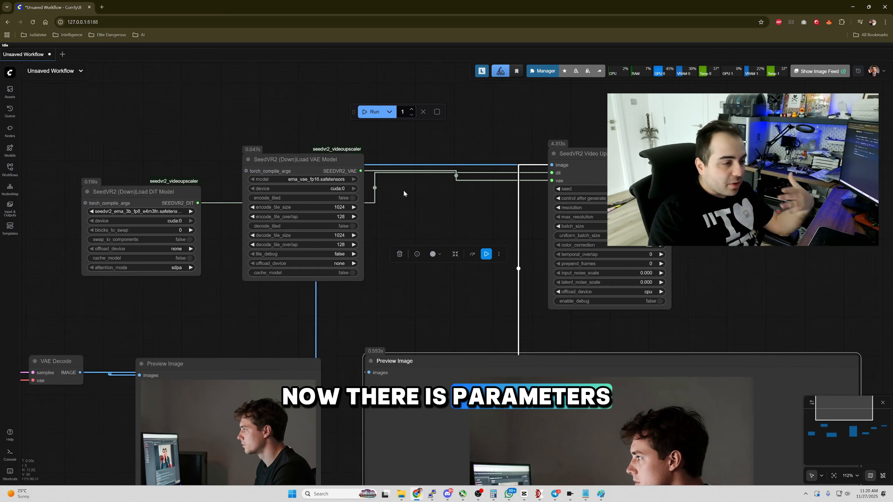
drag(467, 216, 468, 216)
scroll(468, 216, up, 2)
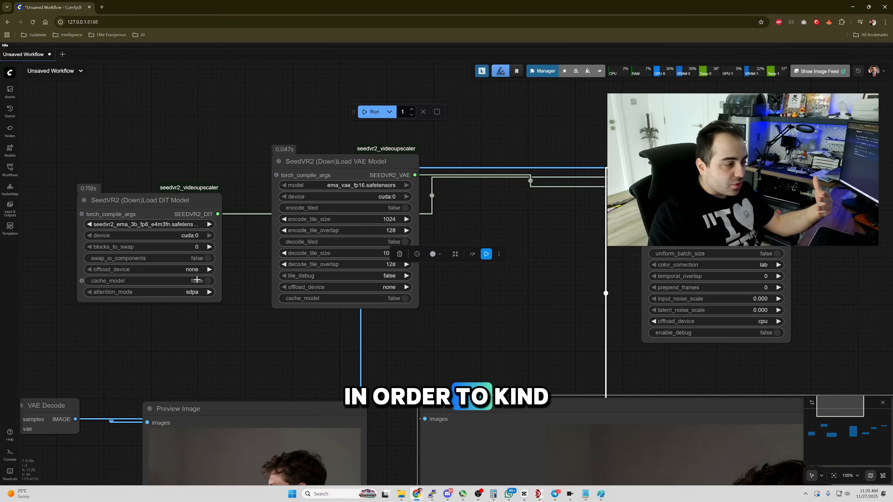
click(544, 266)
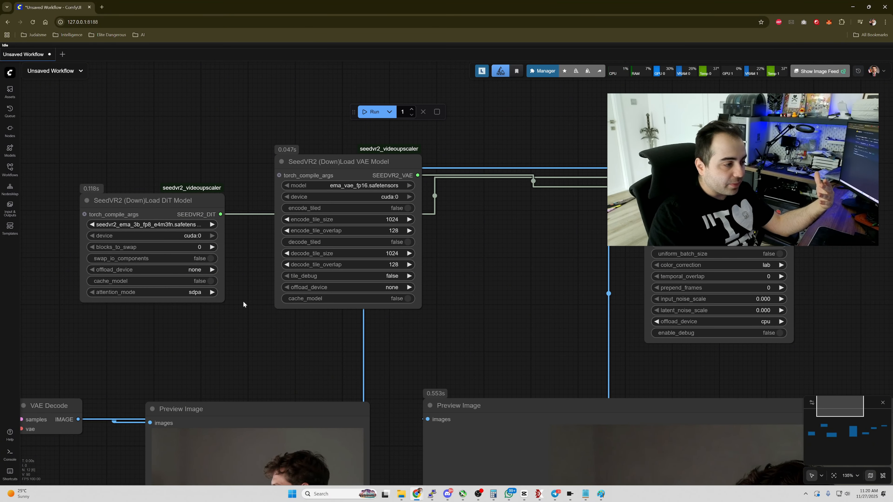
drag(243, 302, 272, 301)
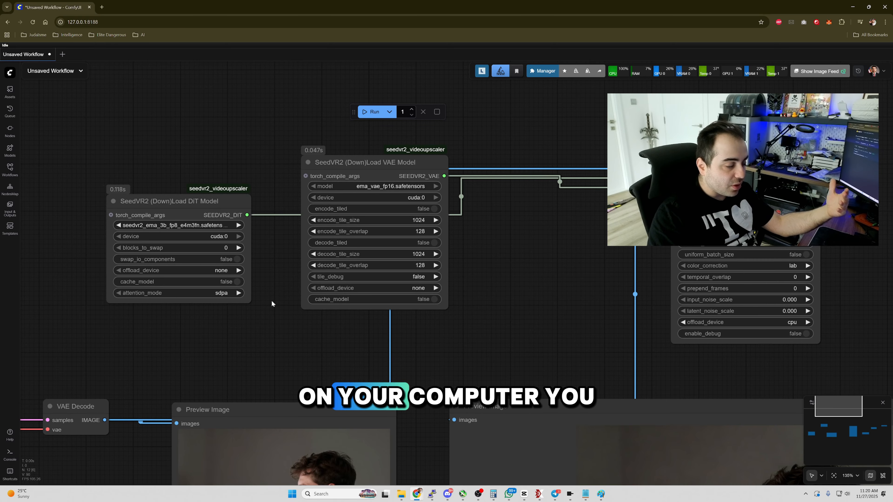
mouse_move(181, 250)
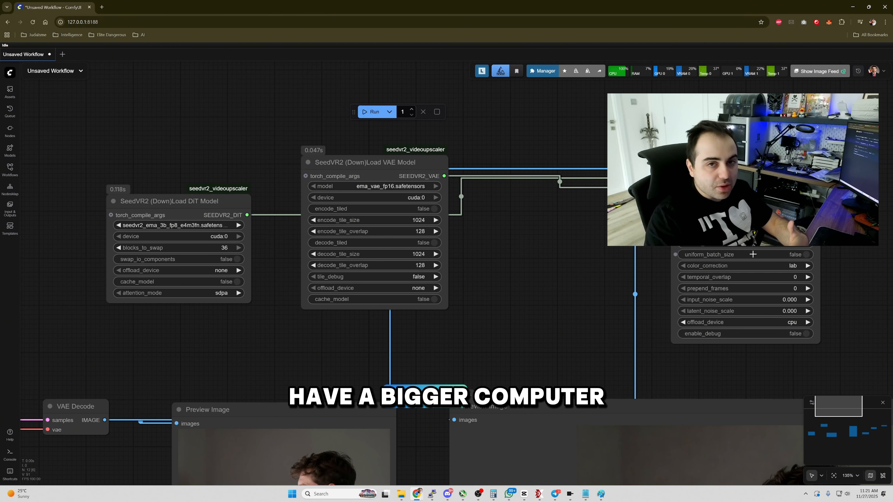
drag(753, 254, 589, 241)
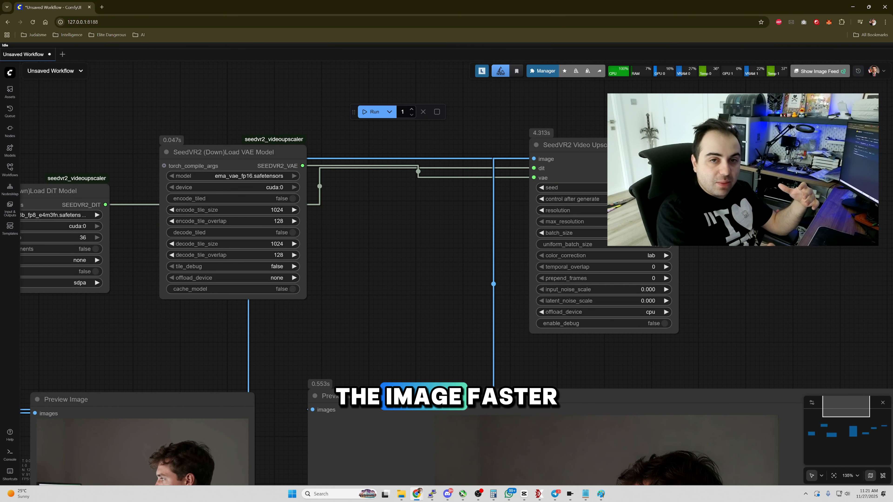
scroll(425, 281, down, 3)
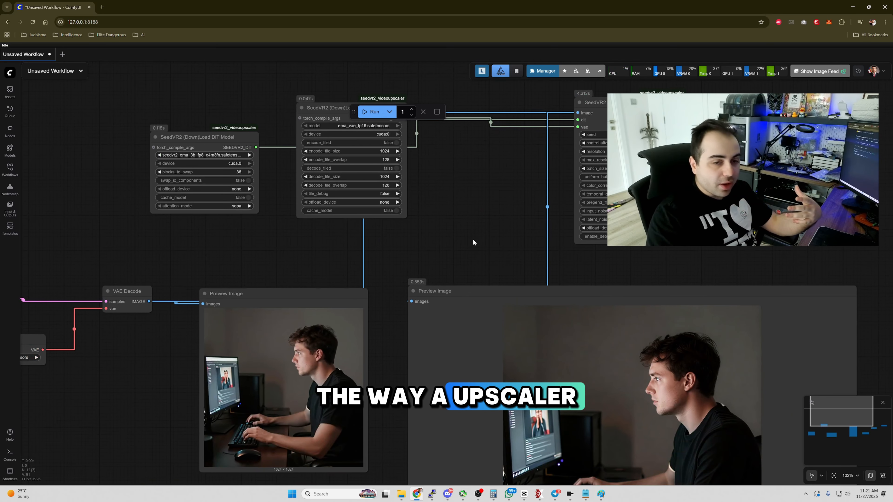
drag(467, 244, 529, 167)
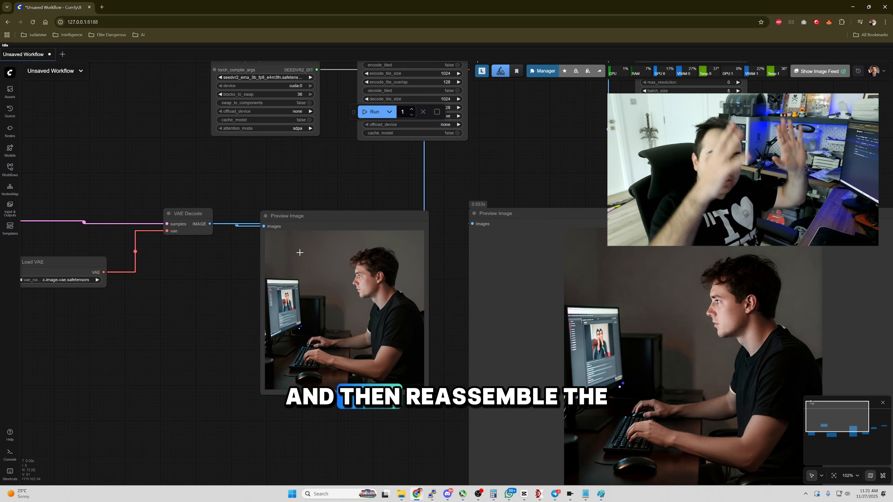
scroll(512, 267, down, 9)
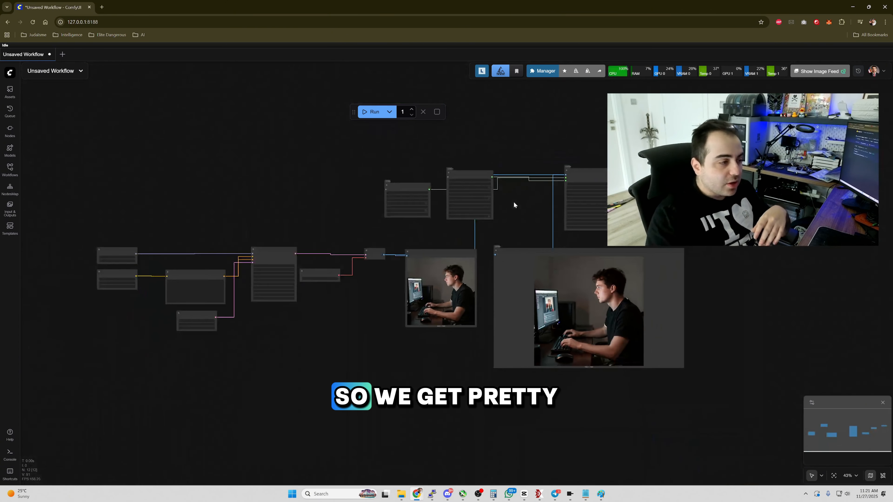
drag(377, 343, 432, 353)
scroll(428, 308, up, 2)
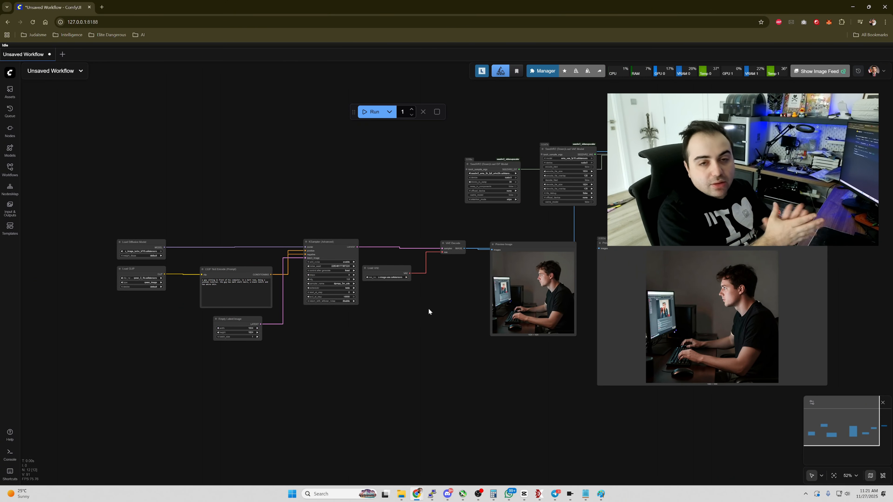